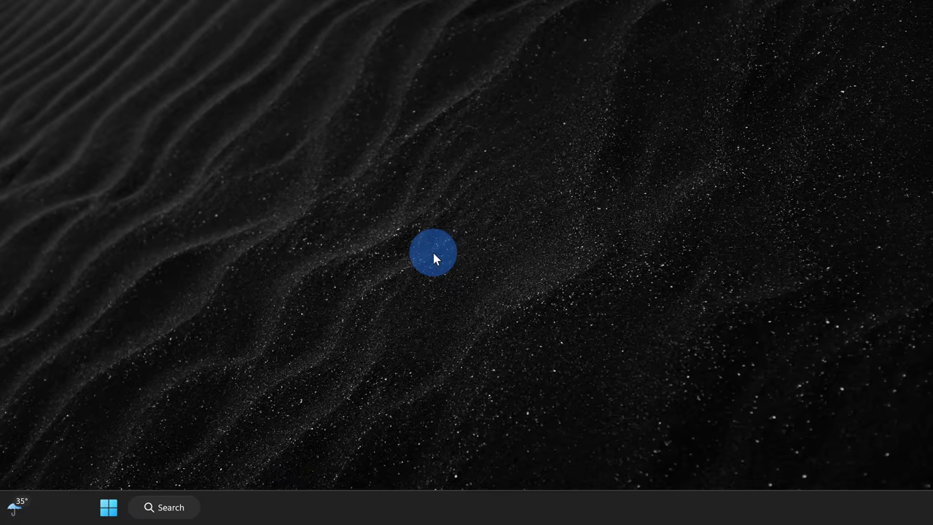
Search the computer for 'clipchamp' from the Start menu.
{"action": "left_click", "coordinate": [110, 507]}
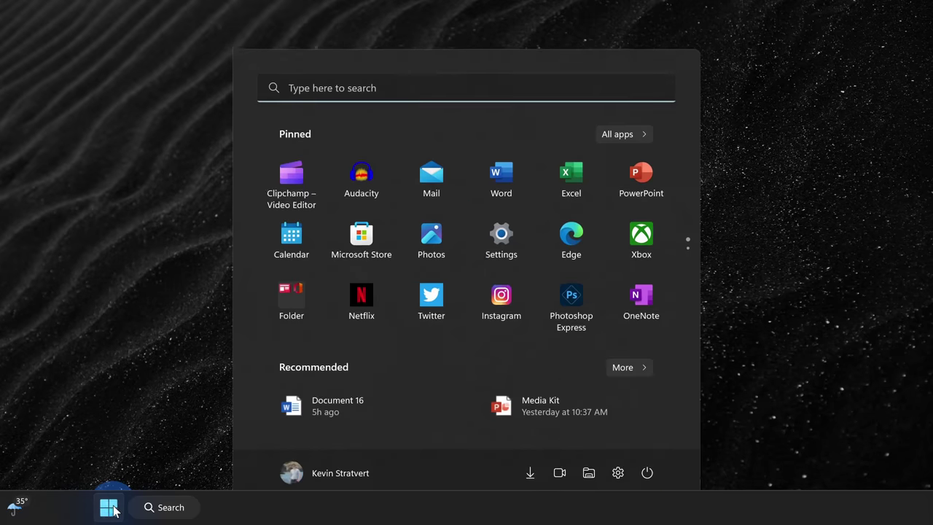
{"action": "type", "text": "clipchamp"}
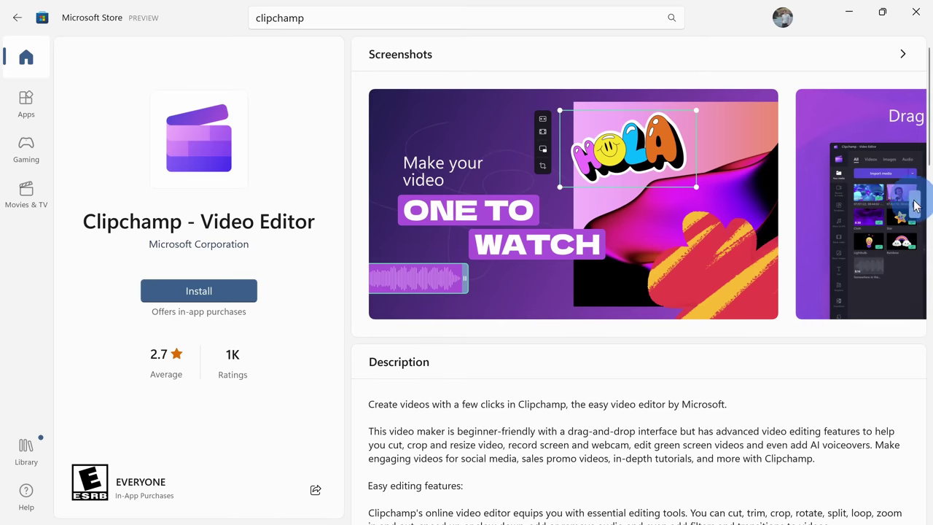
Browse through the screenshots on the Clipchamp Store listing.
{"action": "left_click", "coordinate": [915, 206]}
{"action": "left_click", "coordinate": [916, 206]}
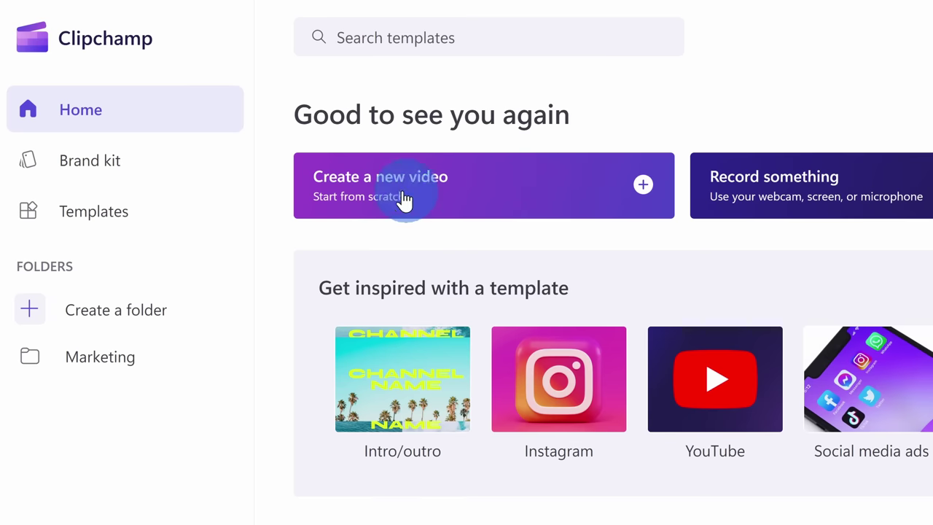
Start a new video, import the family photos into the media library, and browse the stock music.
{"action": "left_click", "coordinate": [475, 187]}
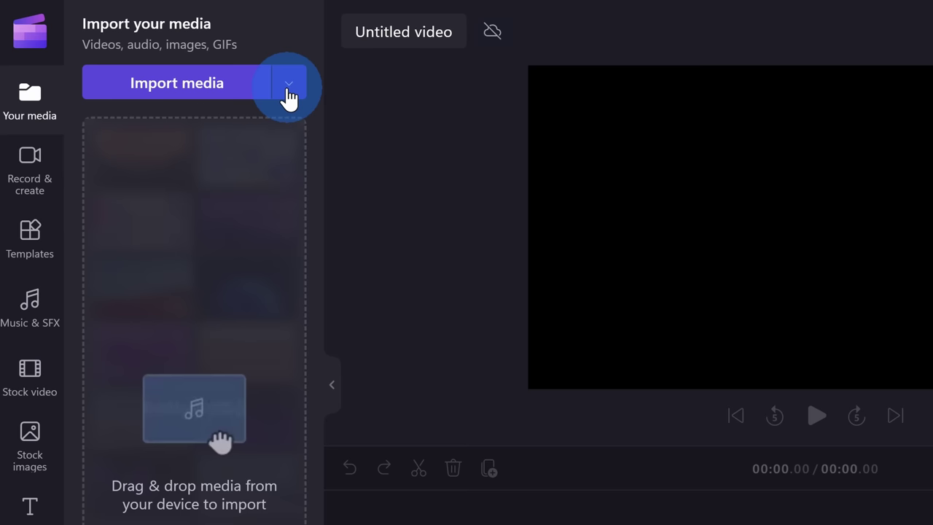
{"action": "left_click", "coordinate": [288, 84]}
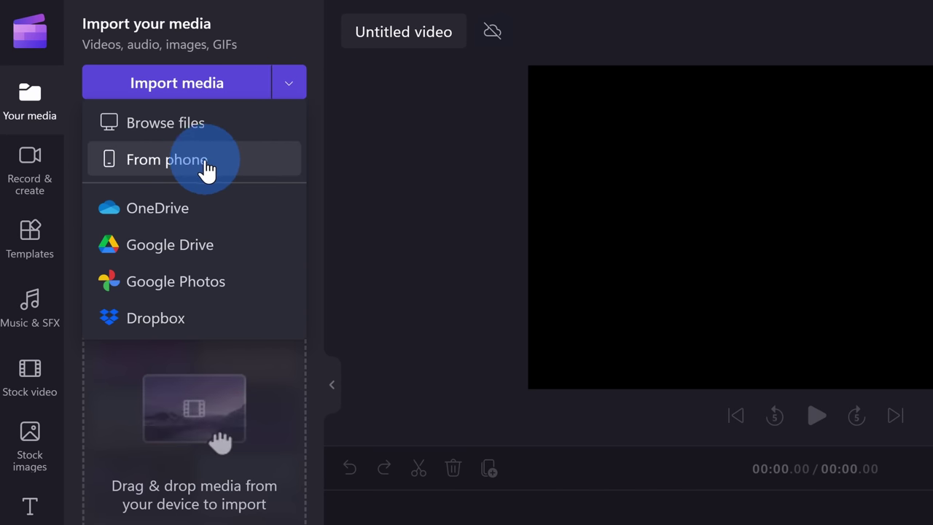
{"action": "left_click", "coordinate": [189, 162]}
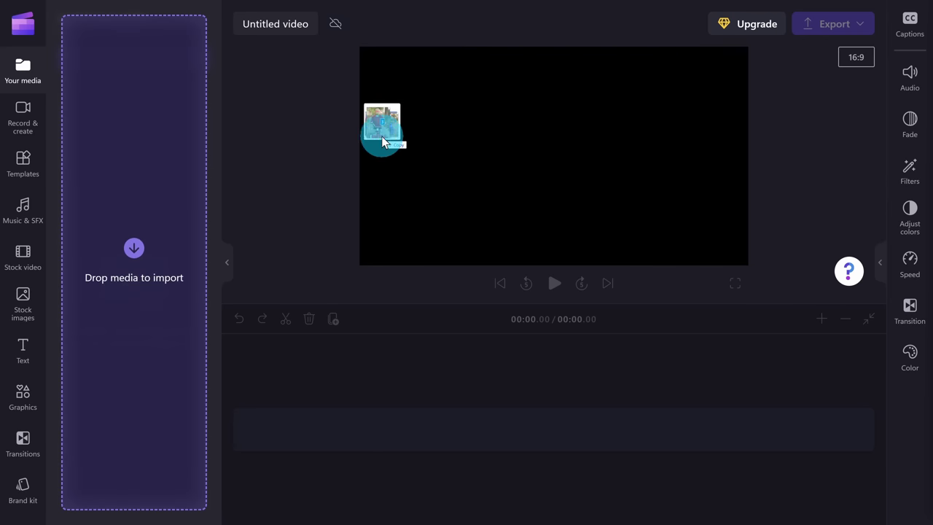
{"action": "left_click_drag", "start_coordinate": [383, 142], "coordinate": [176, 143]}
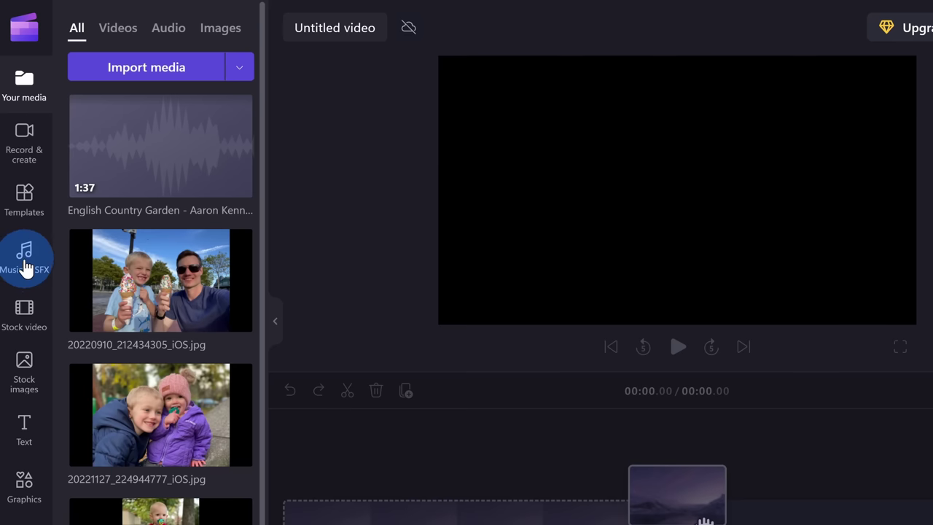
{"action": "left_click", "coordinate": [26, 267]}
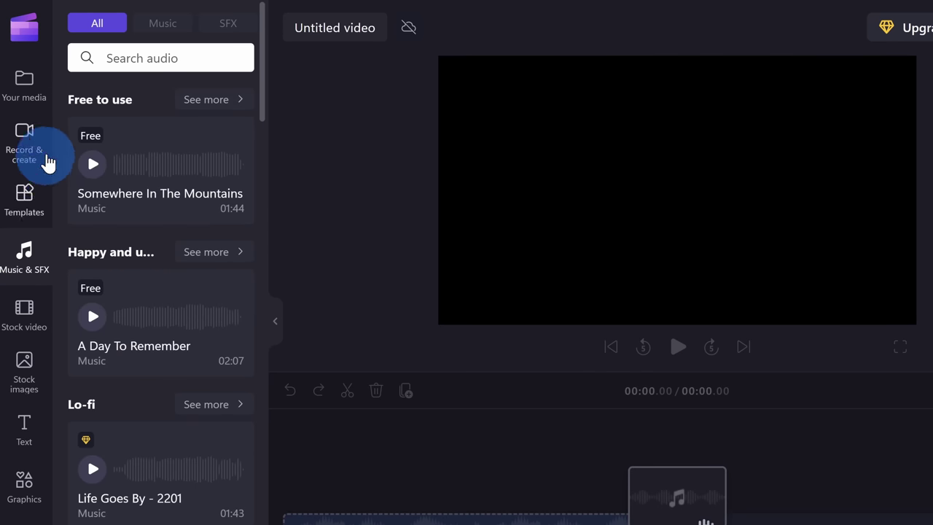
{"action": "left_click", "coordinate": [209, 105]}
{"action": "scroll", "coordinate": [248, 120], "scroll_direction": "down", "scroll_amount": 5}
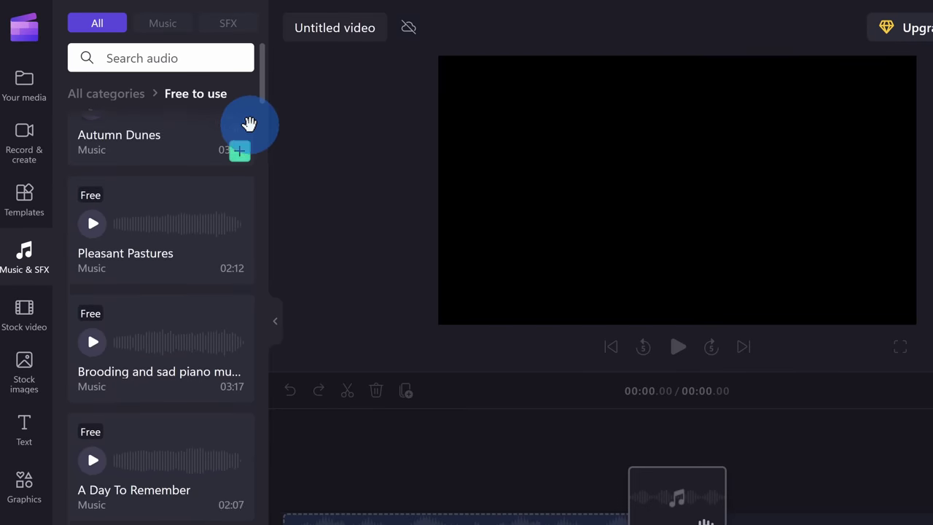
{"action": "scroll", "coordinate": [247, 124], "scroll_direction": "down", "scroll_amount": 8}
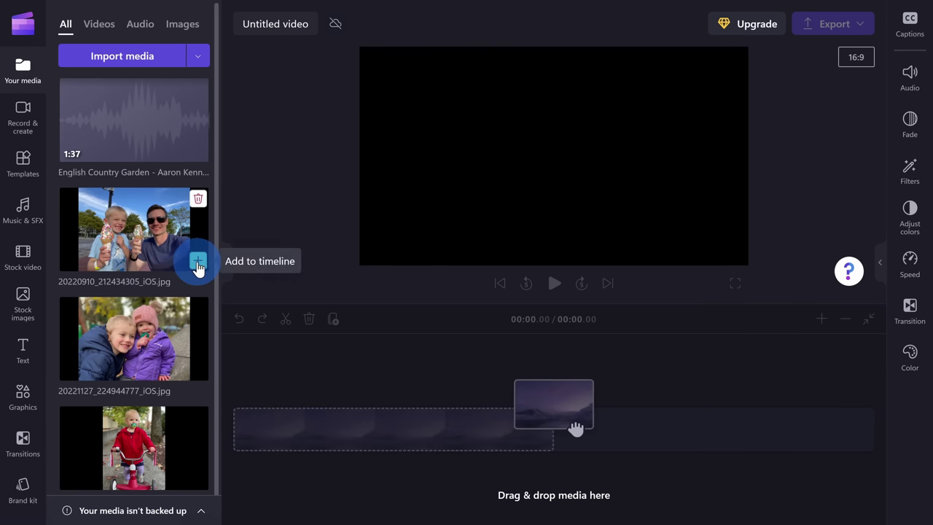
Add the ice-cream and kids photos to the timeline, with the kids clip first.
{"action": "left_click", "coordinate": [197, 260]}
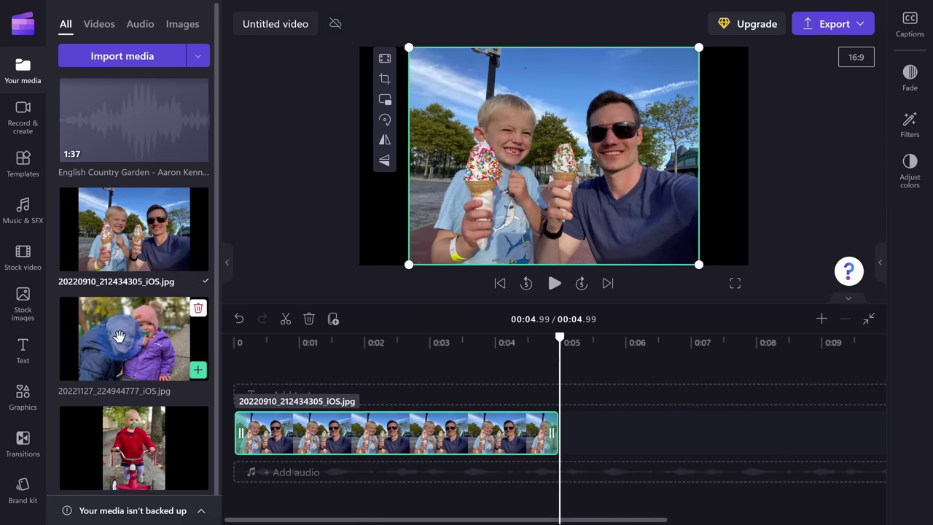
{"action": "left_click_drag", "start_coordinate": [125, 337], "coordinate": [590, 433]}
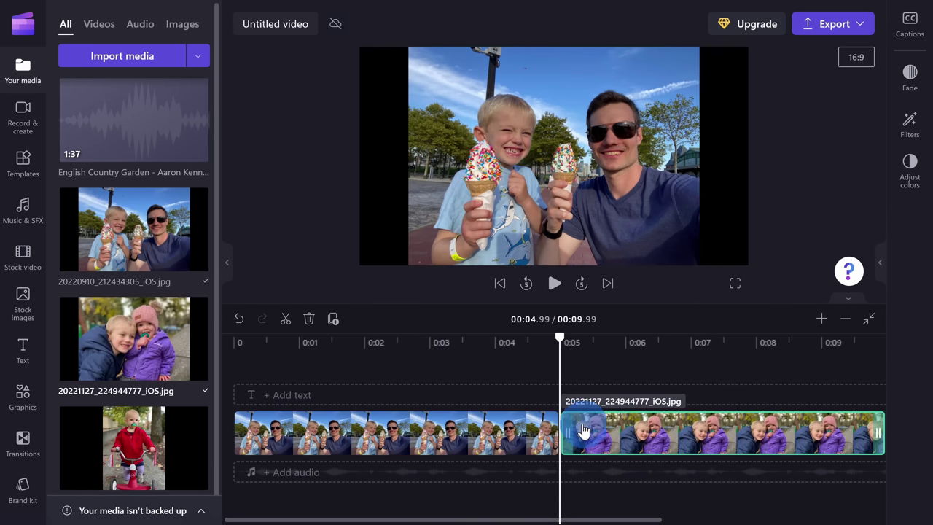
{"action": "left_click", "coordinate": [536, 423]}
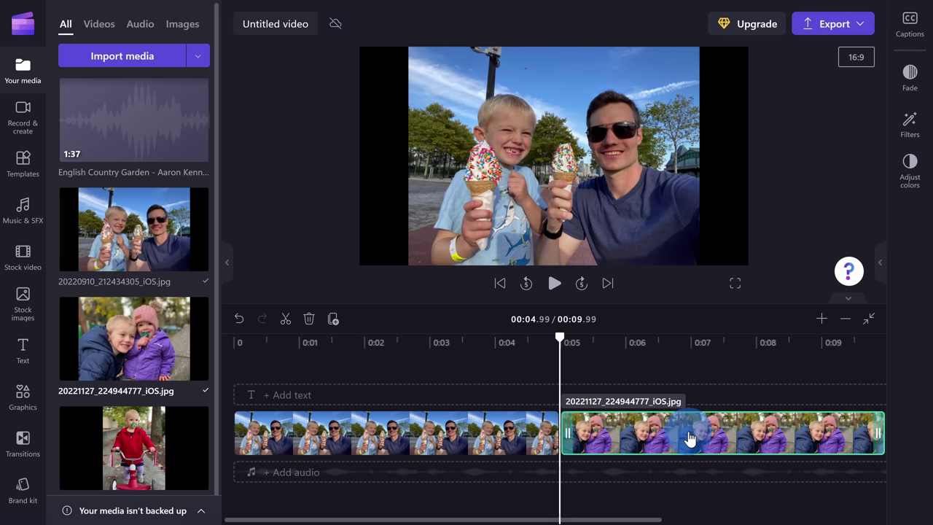
{"action": "left_click_drag", "start_coordinate": [694, 435], "coordinate": [310, 424]}
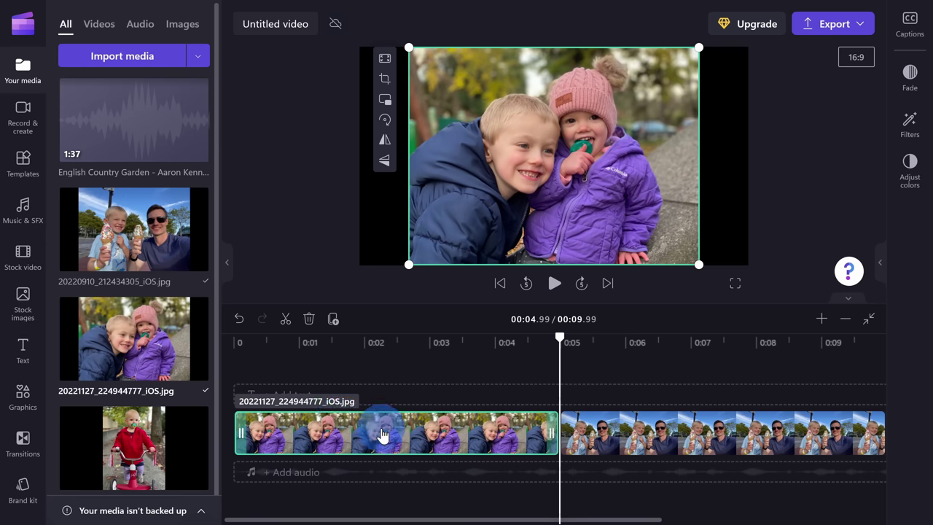
{"action": "left_click", "coordinate": [558, 332]}
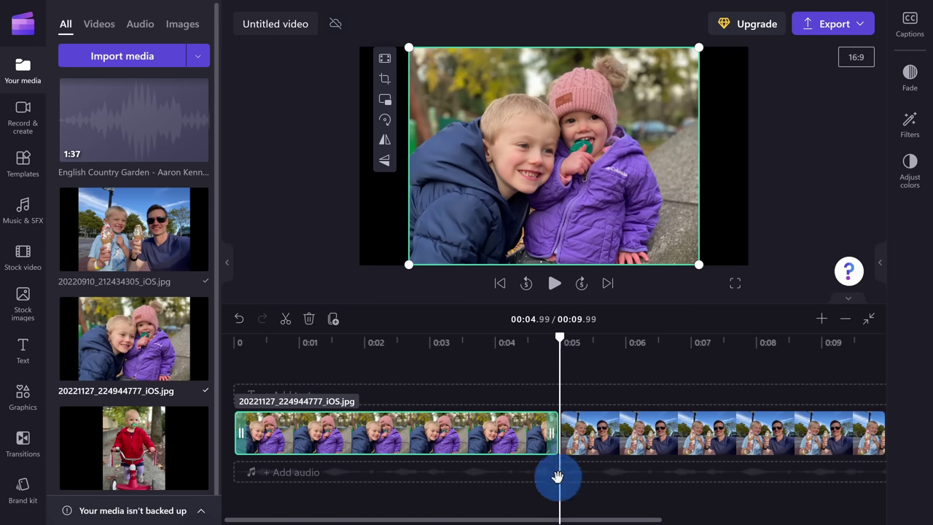
{"action": "left_click", "coordinate": [553, 441]}
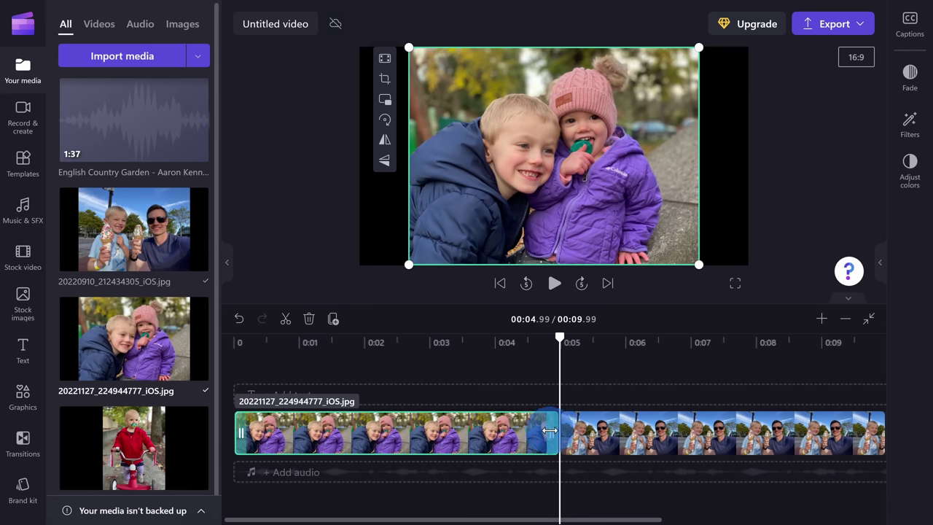
Trim the kids and ice-cream clips to about two seconds each and remove the gap.
{"action": "left_click_drag", "start_coordinate": [551, 434], "coordinate": [558, 433]}
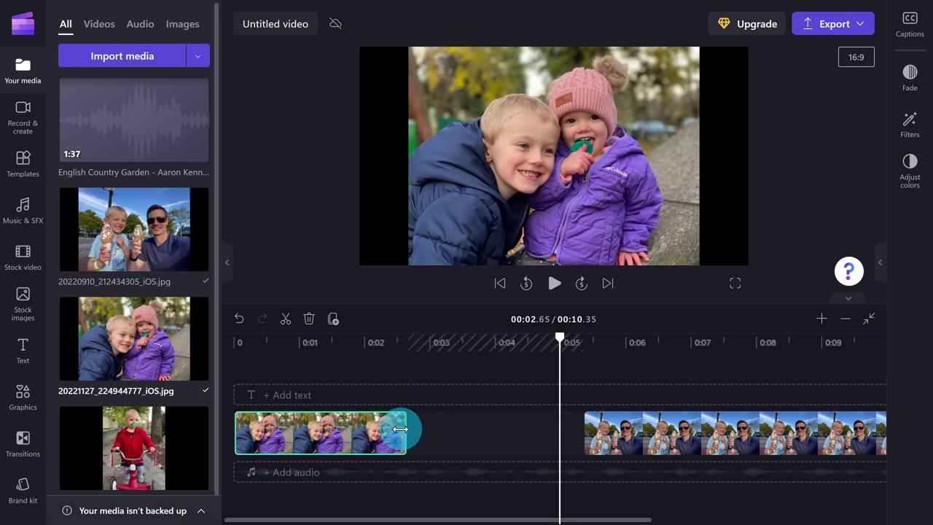
{"action": "left_click_drag", "start_coordinate": [355, 425], "coordinate": [356, 425]}
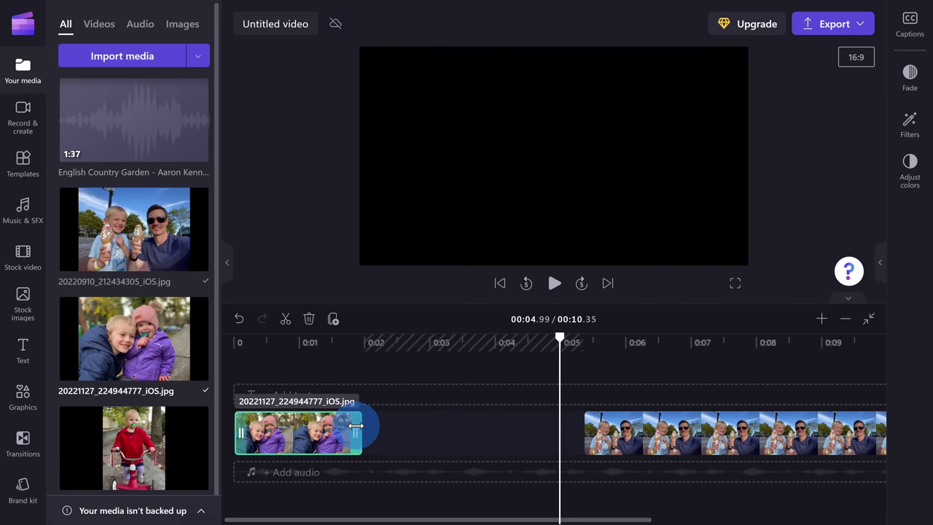
{"action": "mouse_move", "coordinate": [375, 429]}
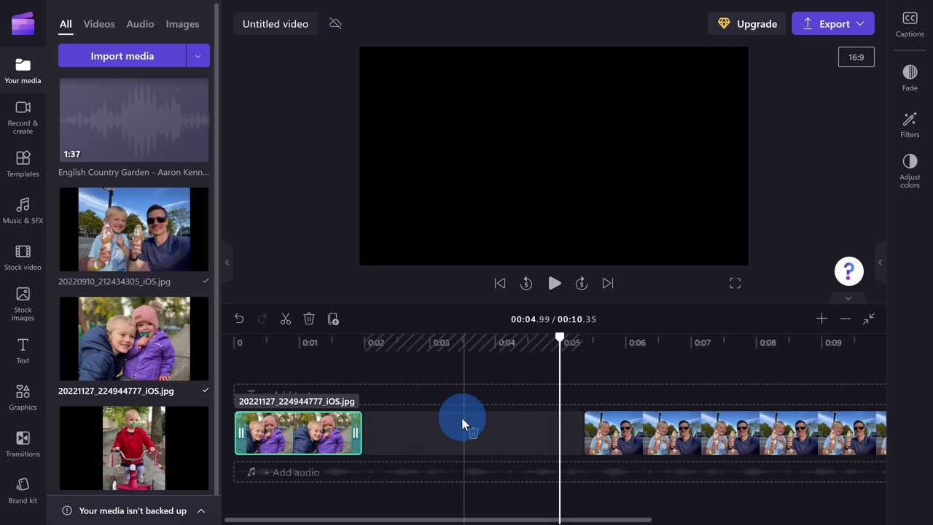
{"action": "left_click", "coordinate": [473, 435]}
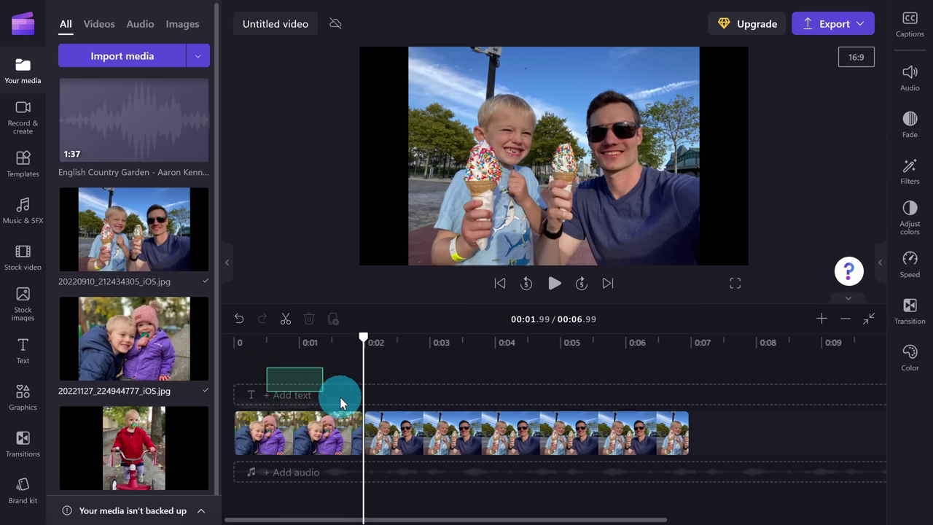
{"action": "left_click", "coordinate": [427, 426]}
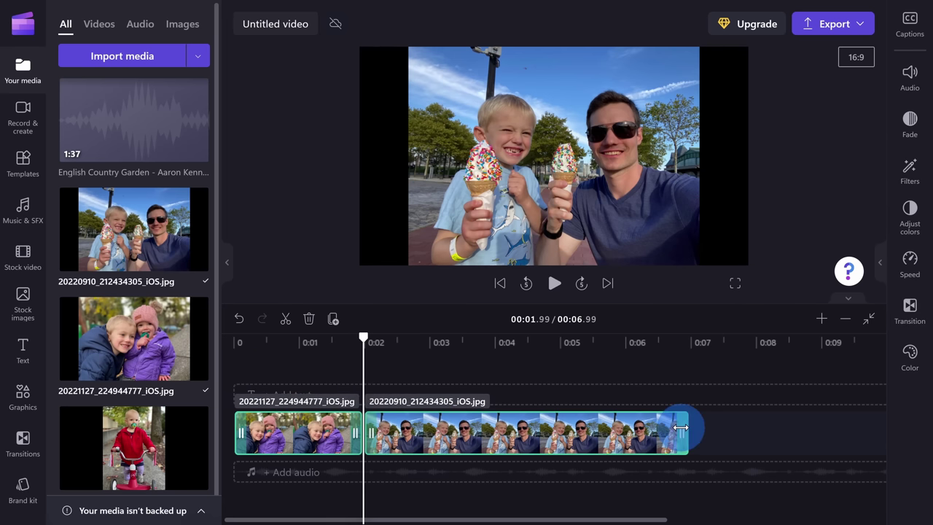
{"action": "left_click_drag", "start_coordinate": [681, 428], "coordinate": [607, 430]}
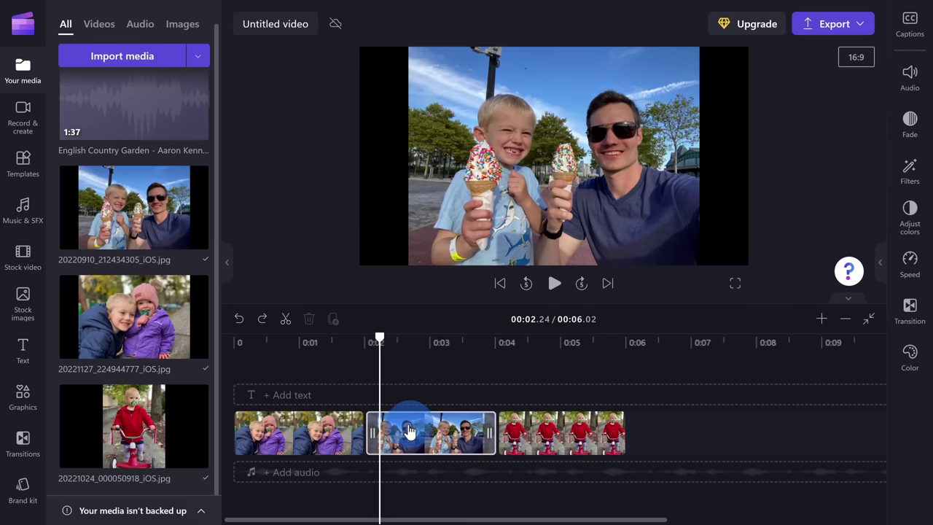
{"action": "scroll", "coordinate": [121, 108], "scroll_direction": "up", "scroll_amount": 1}
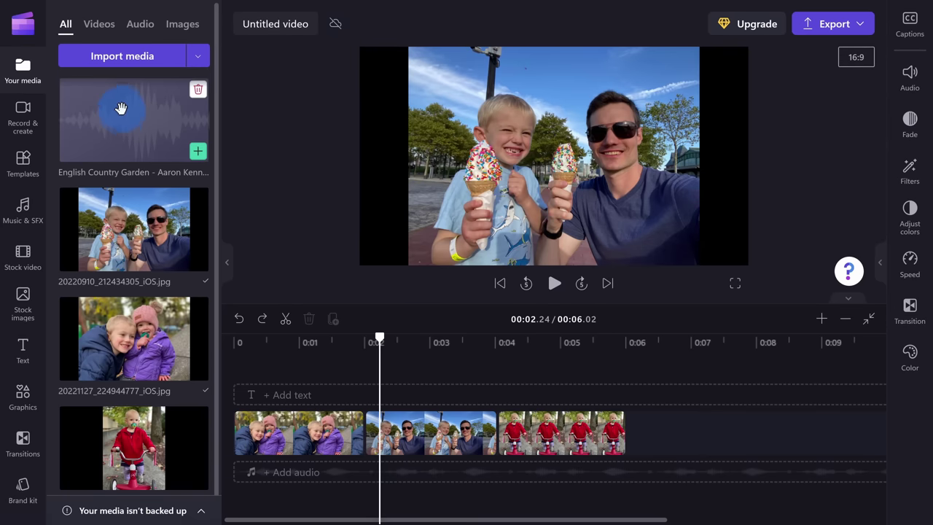
{"action": "left_click", "coordinate": [197, 153]}
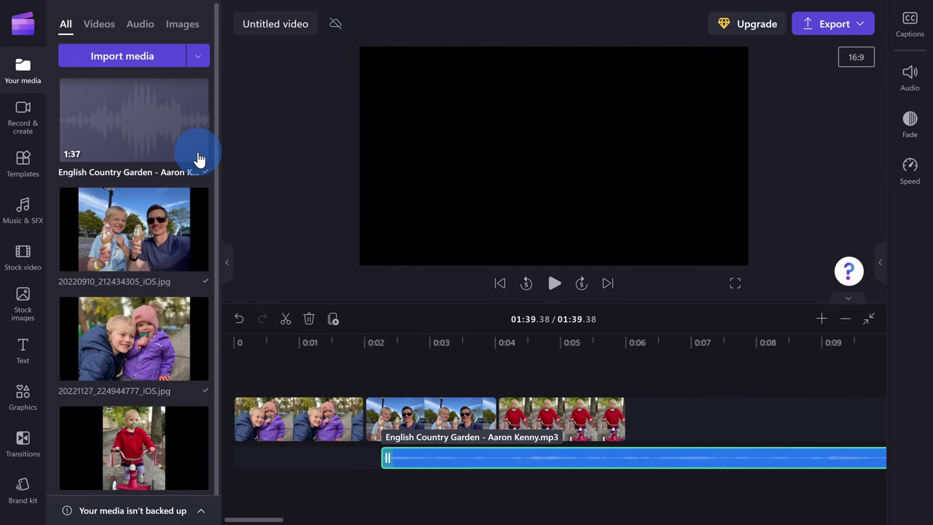
{"action": "left_click_drag", "start_coordinate": [555, 457], "coordinate": [435, 457]}
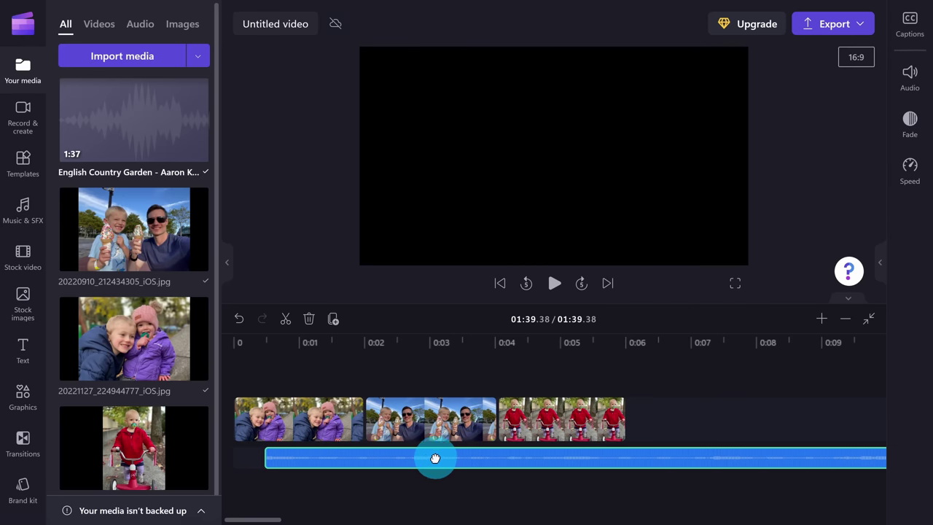
{"action": "left_click_drag", "start_coordinate": [370, 459], "coordinate": [371, 459]}
{"action": "left_click", "coordinate": [538, 464]}
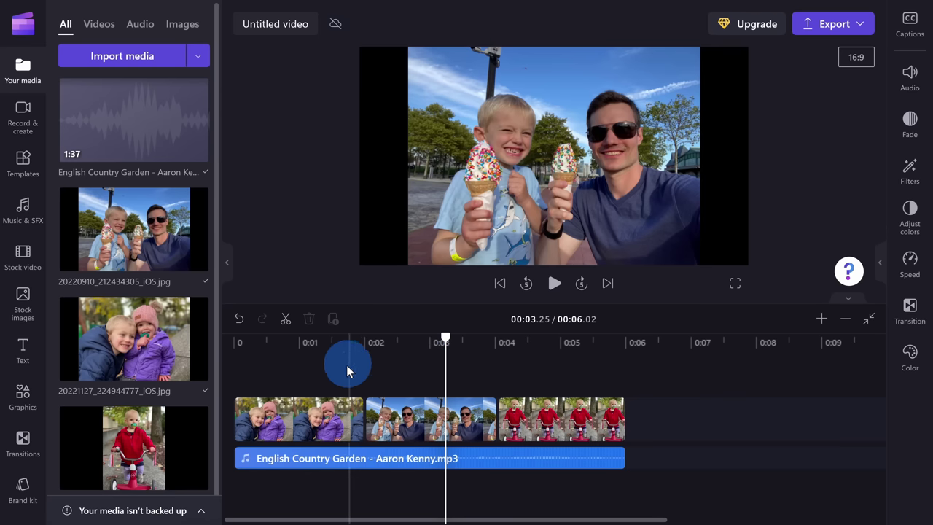
{"action": "left_click", "coordinate": [399, 416]}
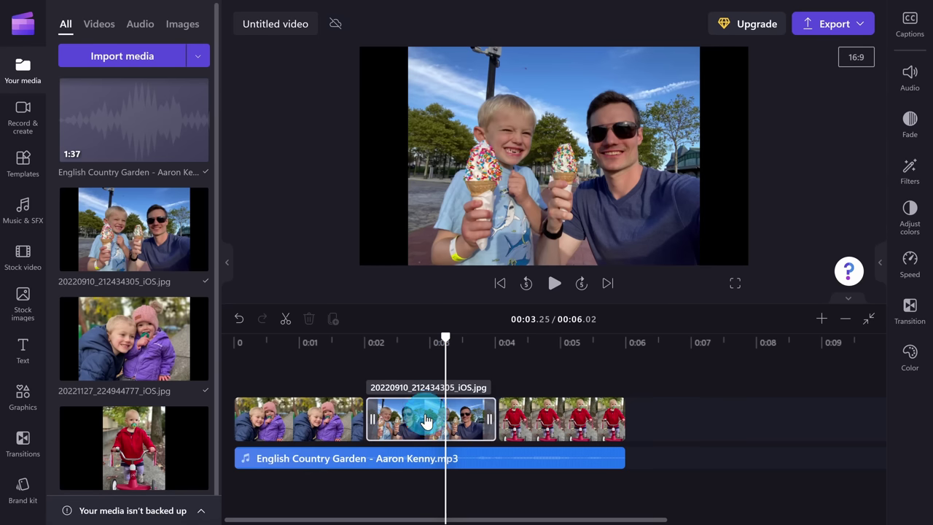
Switch the ice-cream photo to Fill and re-centre it in the widescreen frame.
{"action": "left_click", "coordinate": [426, 421]}
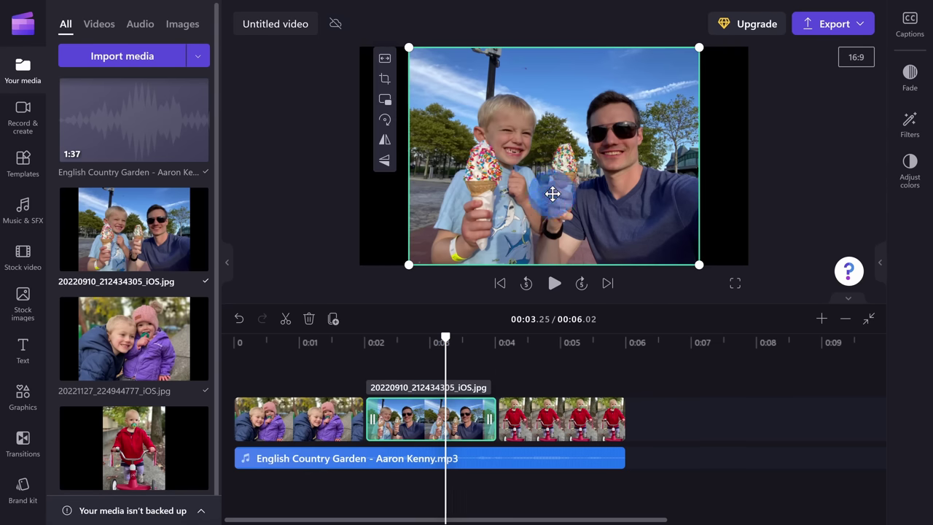
{"action": "mouse_move", "coordinate": [564, 192]}
{"action": "left_mouse_down"}
{"action": "mouse_move", "coordinate": [463, 178]}
{"action": "mouse_move", "coordinate": [538, 201]}
{"action": "mouse_move", "coordinate": [554, 188]}
{"action": "mouse_move", "coordinate": [552, 199]}
{"action": "left_mouse_up"}
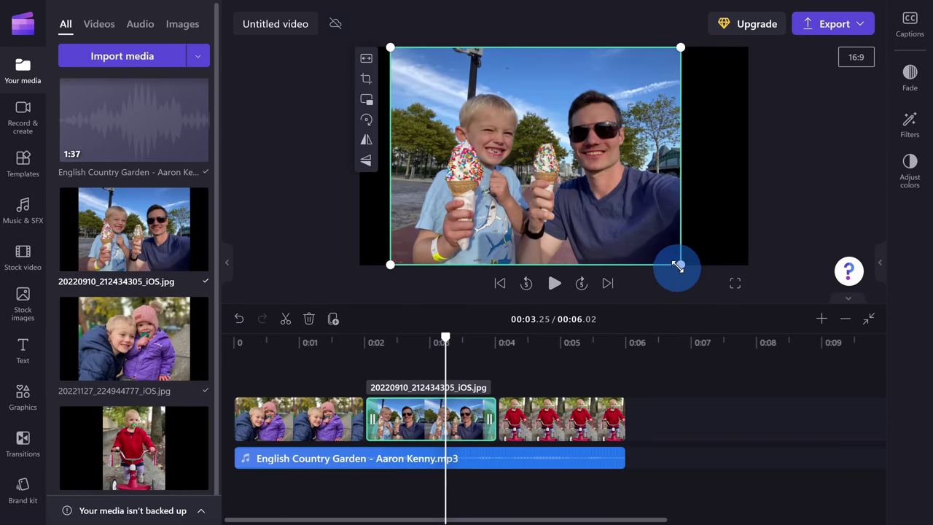
{"action": "mouse_move", "coordinate": [681, 266]}
{"action": "left_mouse_down"}
{"action": "mouse_move", "coordinate": [620, 225]}
{"action": "mouse_move", "coordinate": [681, 265]}
{"action": "left_mouse_up"}
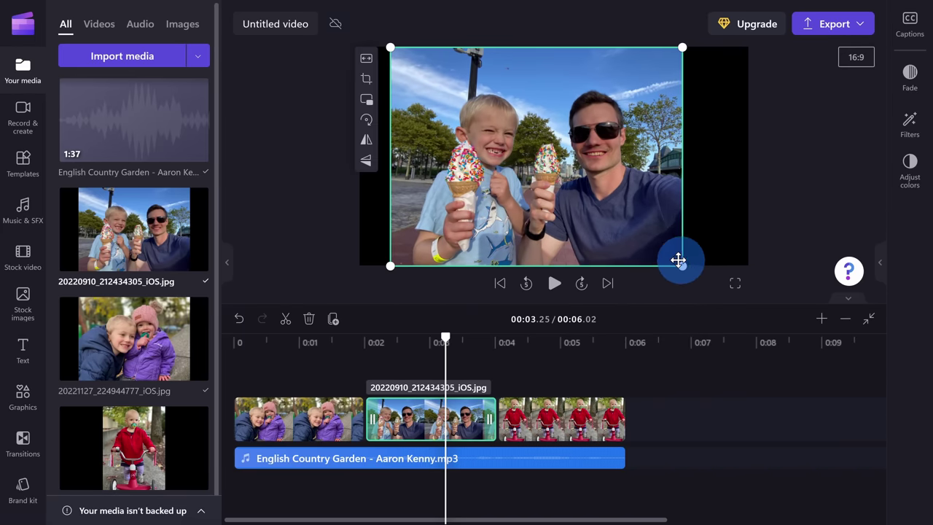
{"action": "left_click", "coordinate": [366, 59]}
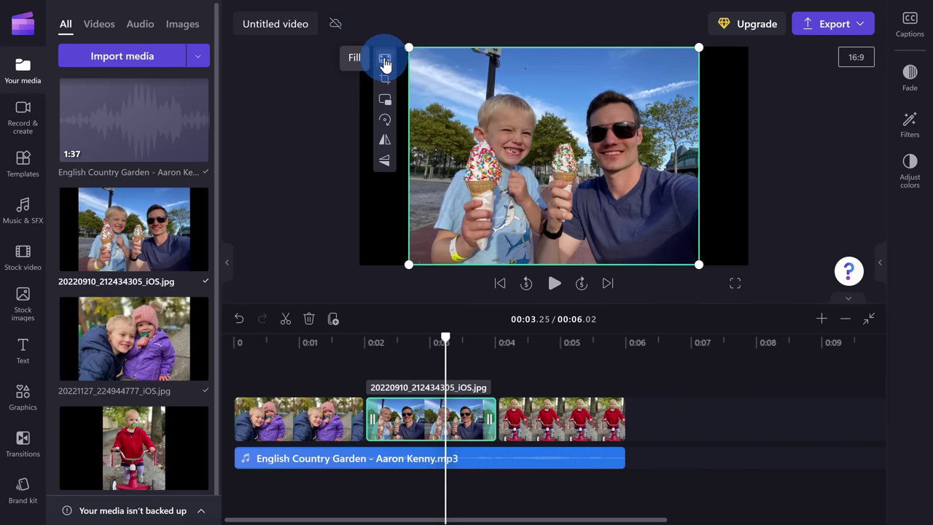
{"action": "left_click", "coordinate": [385, 65]}
{"action": "left_click", "coordinate": [341, 62]}
{"action": "left_click", "coordinate": [386, 61]}
{"action": "left_click_drag", "start_coordinate": [575, 148], "coordinate": [576, 141]}
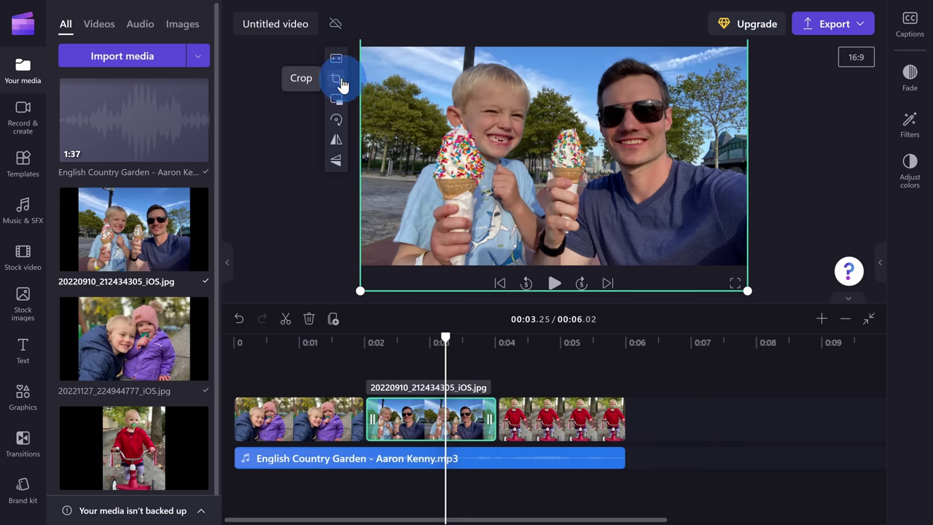
Try a horizontal flip on the ice-cream photo, then revert it.
{"action": "left_click", "coordinate": [335, 139]}
{"action": "left_click", "coordinate": [335, 139]}
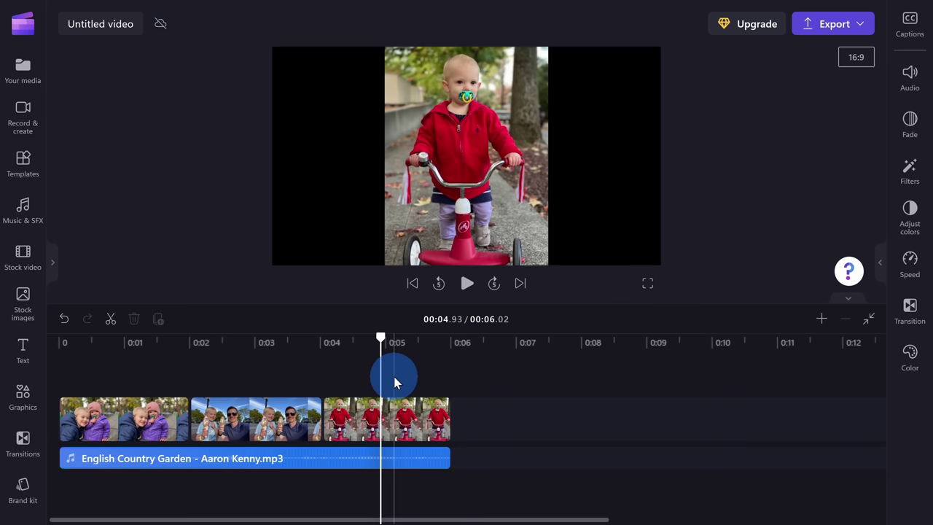
{"action": "left_click", "coordinate": [366, 421]}
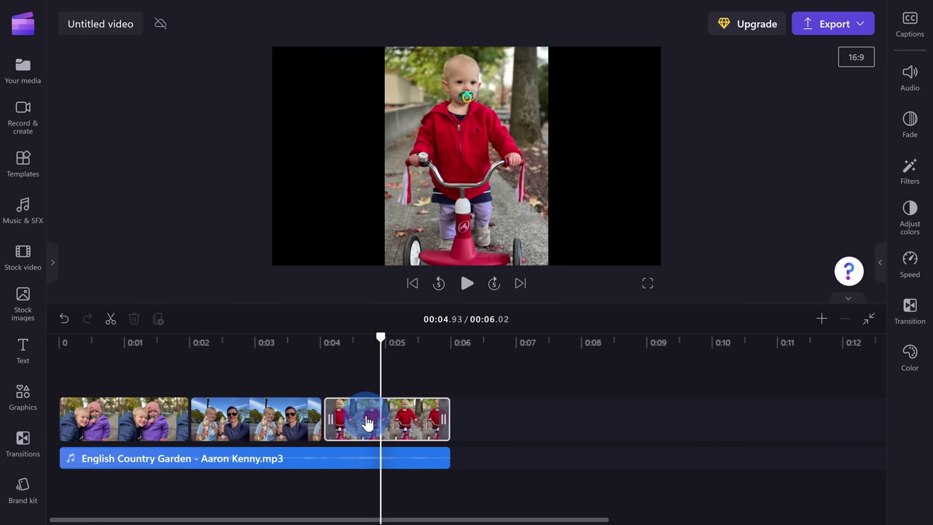
Duplicate the tricycle clip with Ctrl+D and move the copy to a new track above.
{"action": "left_click", "coordinate": [365, 345]}
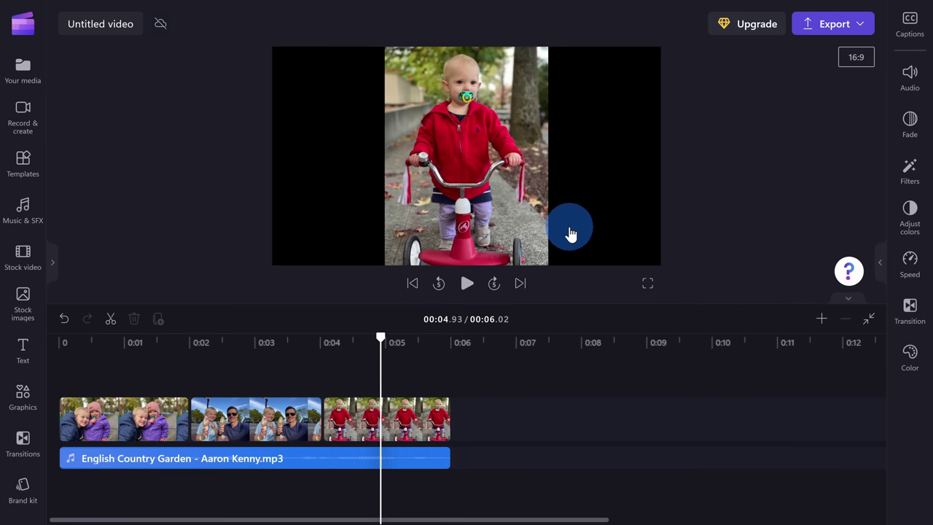
{"action": "left_click", "coordinate": [396, 426]}
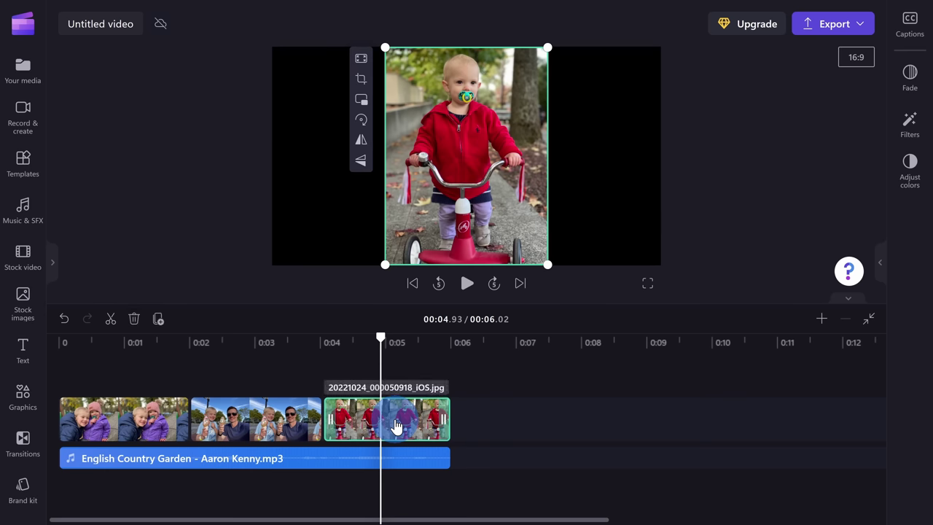
{"action": "key", "text": "ctrl+d"}
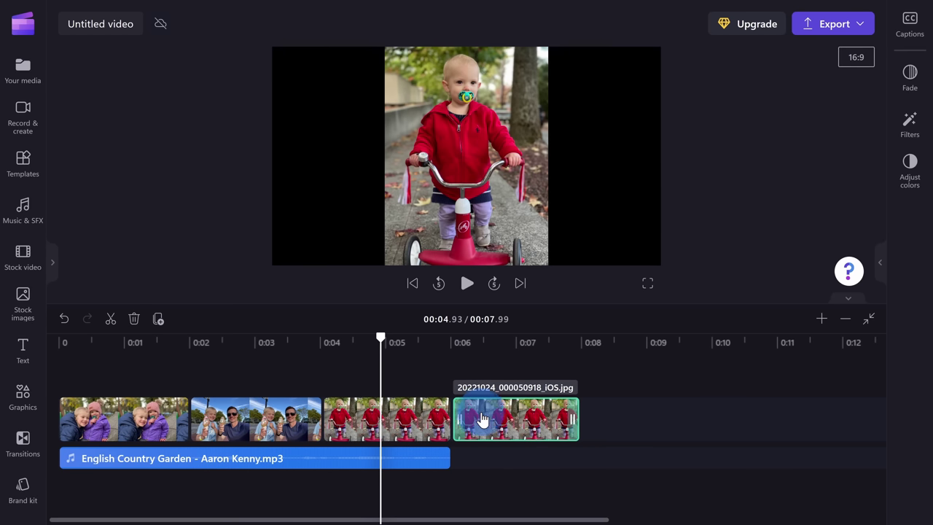
{"action": "left_click_drag", "start_coordinate": [515, 419], "coordinate": [387, 371]}
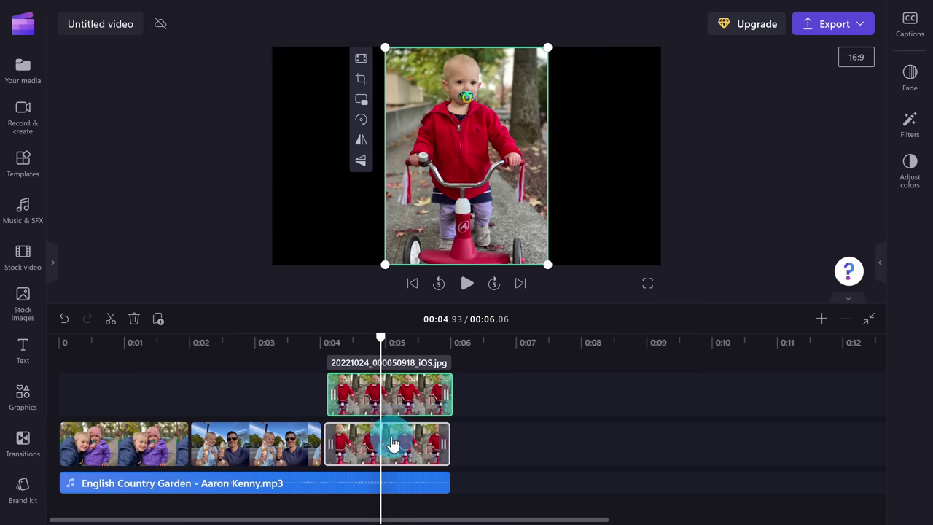
Set the lower tricycle copy to Fill and apply the Blur filter as a background.
{"action": "left_click", "coordinate": [392, 444]}
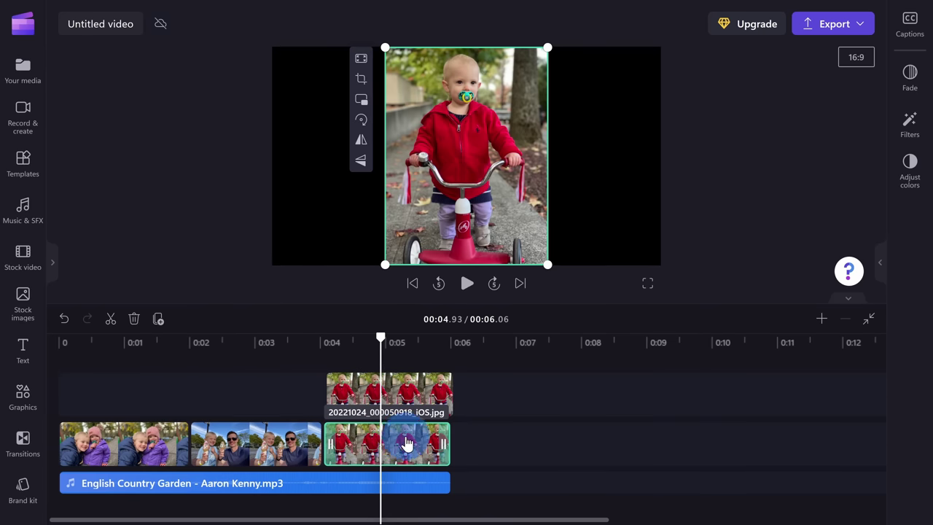
{"action": "left_click", "coordinate": [361, 57]}
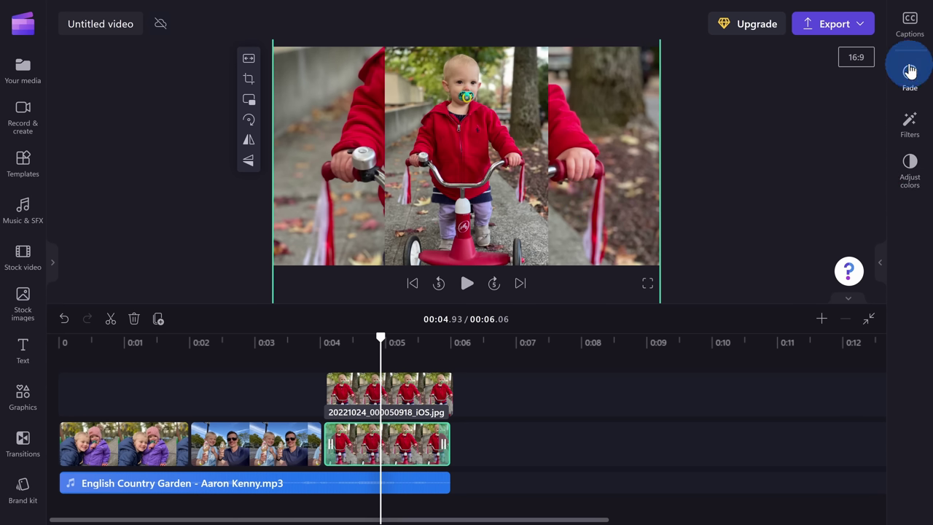
{"action": "left_click", "coordinate": [908, 122]}
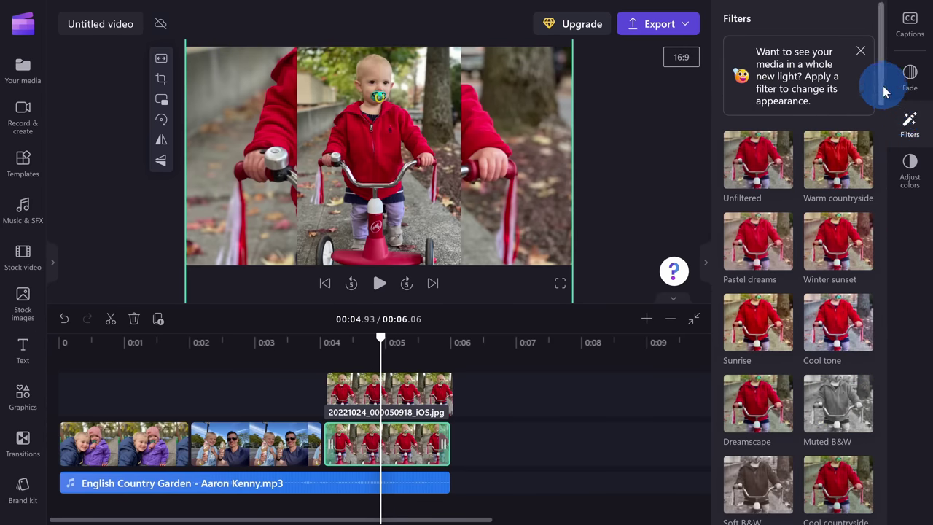
{"action": "left_click_drag", "start_coordinate": [884, 91], "coordinate": [882, 452]}
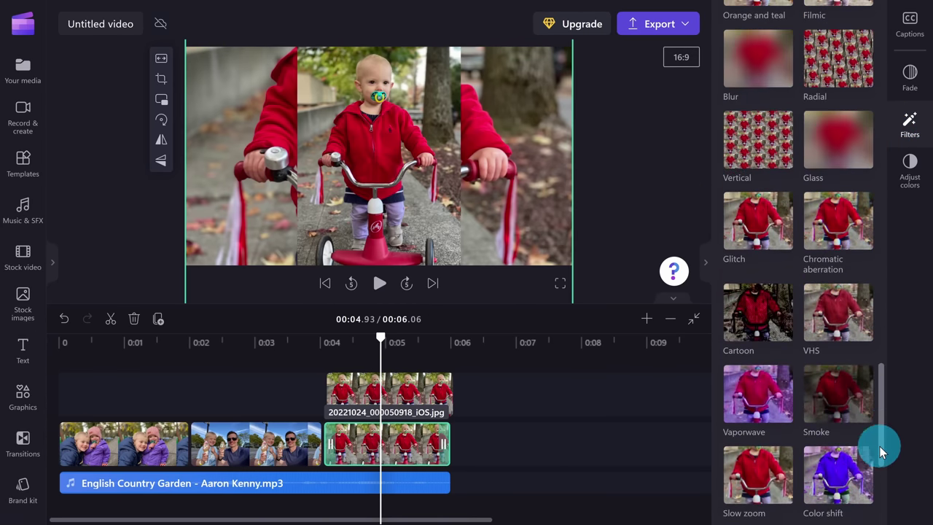
{"action": "left_click", "coordinate": [745, 123]}
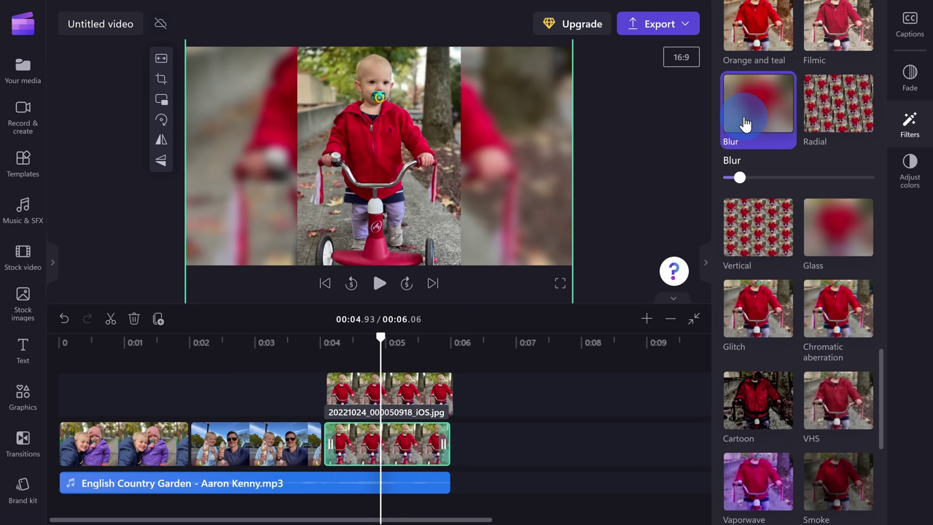
{"action": "left_click", "coordinate": [609, 164]}
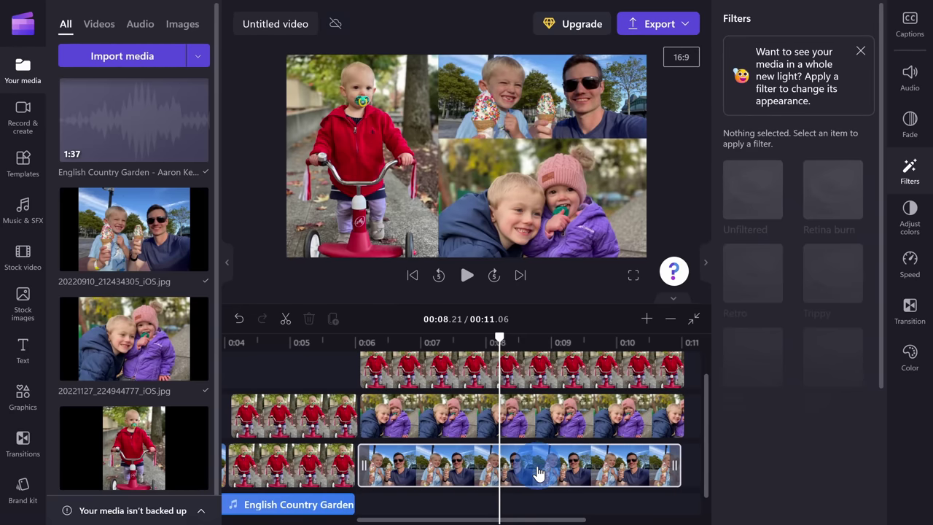
Select the tricycle and siblings layers in turn to check the collage.
{"action": "left_click", "coordinate": [537, 374]}
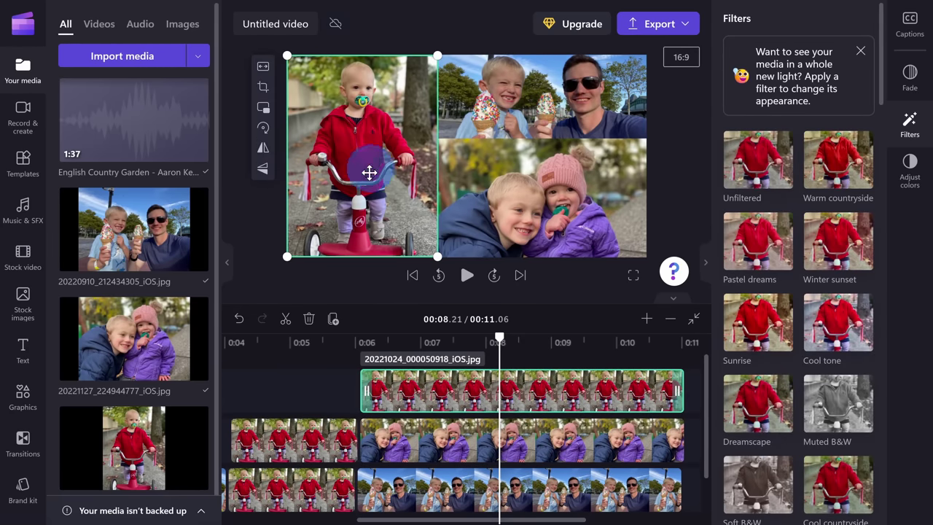
{"action": "left_click", "coordinate": [478, 431]}
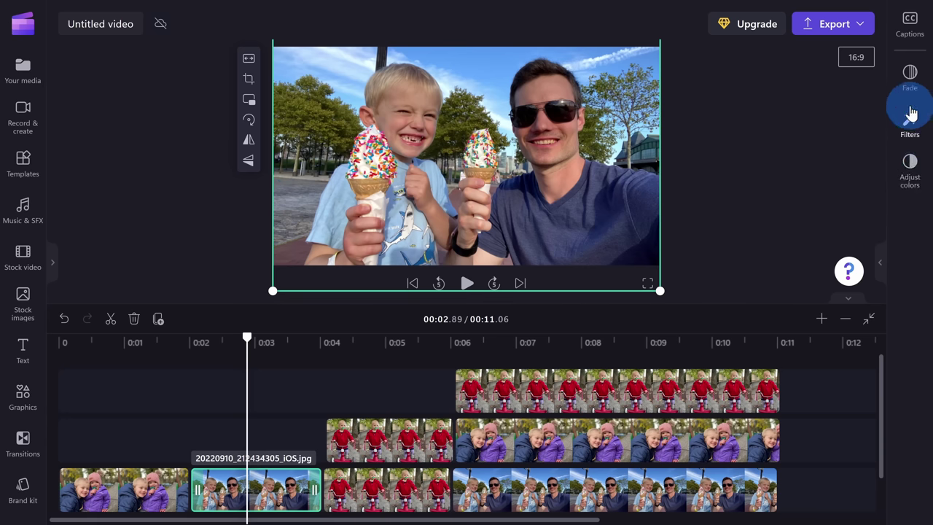
Lower the ice-cream photo's exposure slightly in the colour adjustment settings.
{"action": "left_click", "coordinate": [908, 76]}
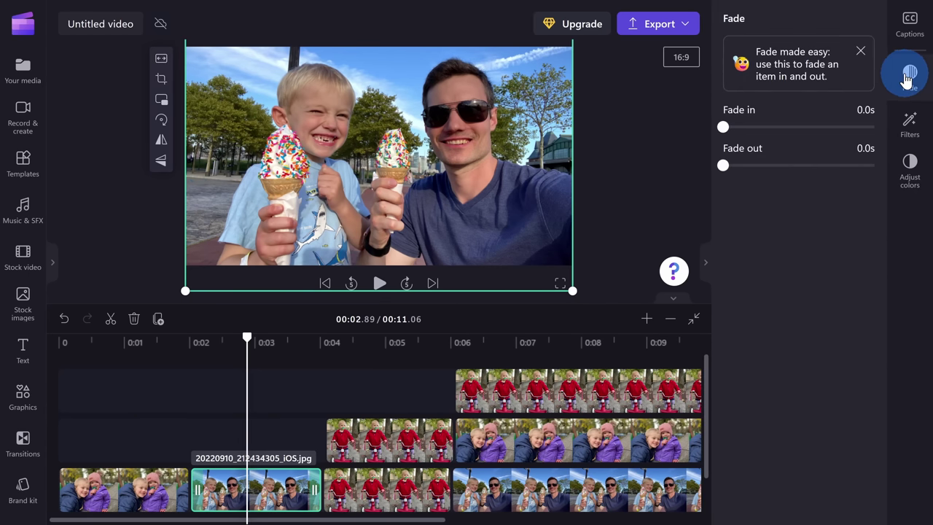
{"action": "left_click", "coordinate": [907, 75]}
{"action": "left_click", "coordinate": [909, 166]}
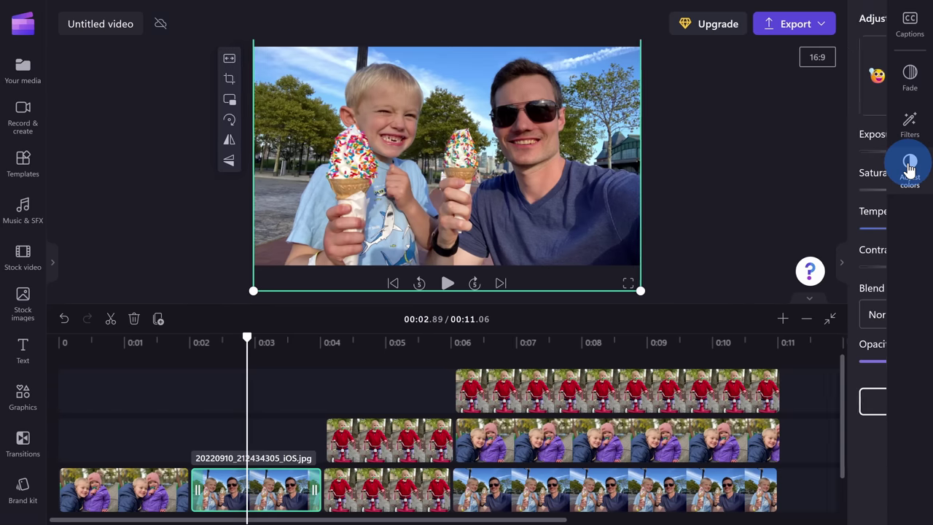
{"action": "left_click_drag", "start_coordinate": [801, 151], "coordinate": [796, 151]}
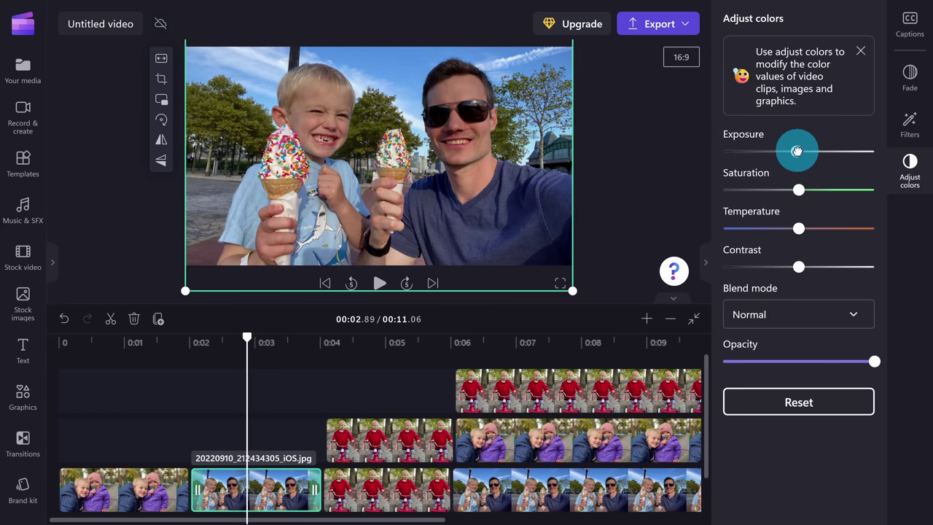
{"action": "left_click", "coordinate": [908, 167]}
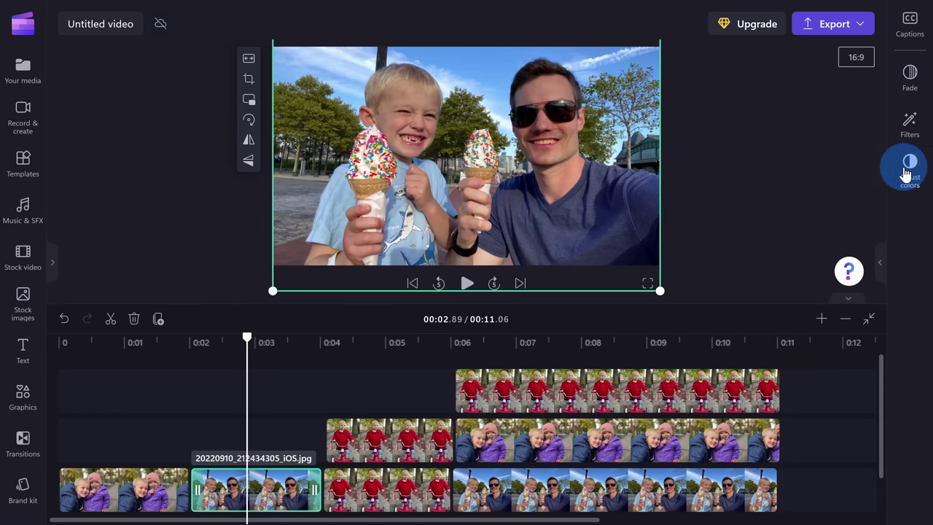
Apply the Slow zoom filter to the ice-cream photo from the Filters list.
{"action": "left_click", "coordinate": [907, 123]}
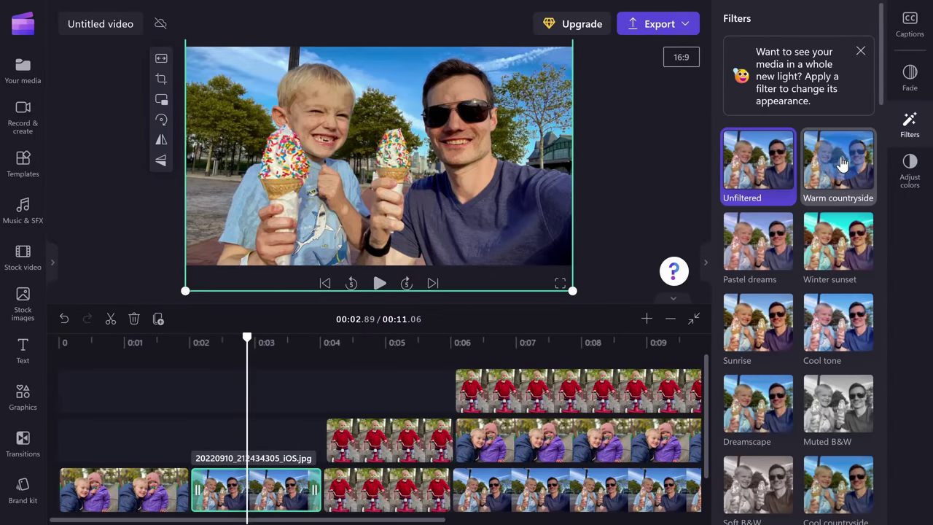
{"action": "left_click", "coordinate": [839, 246]}
{"action": "scroll", "coordinate": [773, 328], "scroll_direction": "down", "scroll_amount": 2}
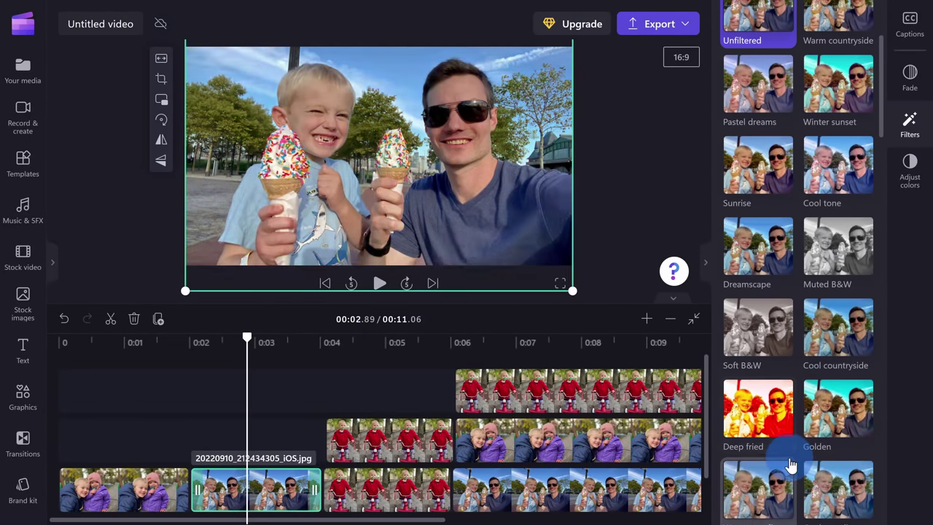
{"action": "scroll", "coordinate": [834, 437], "scroll_direction": "down", "scroll_amount": 15}
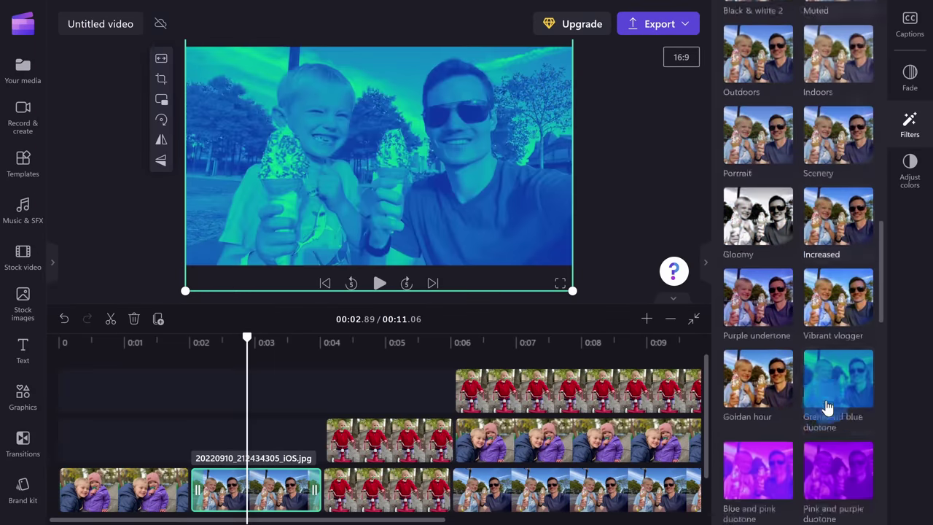
{"action": "scroll", "coordinate": [827, 406], "scroll_direction": "down", "scroll_amount": 5}
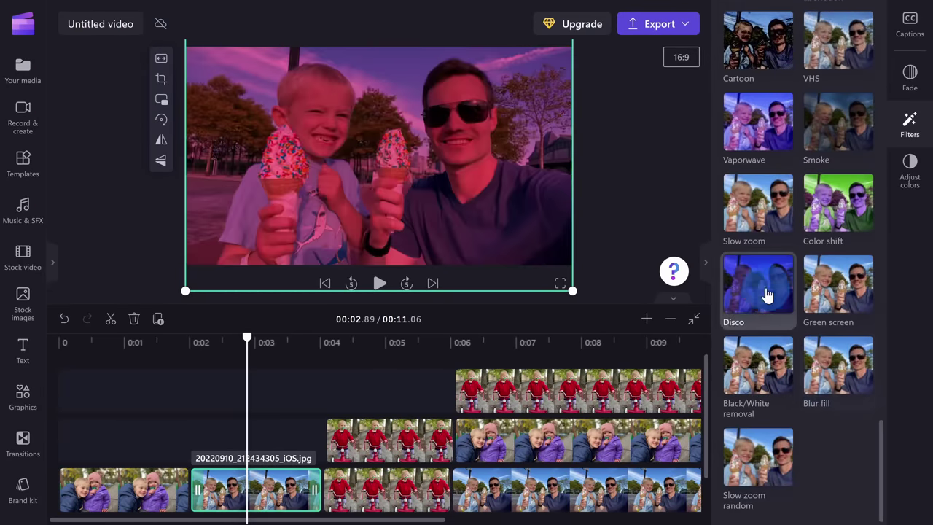
{"action": "left_click", "coordinate": [758, 208]}
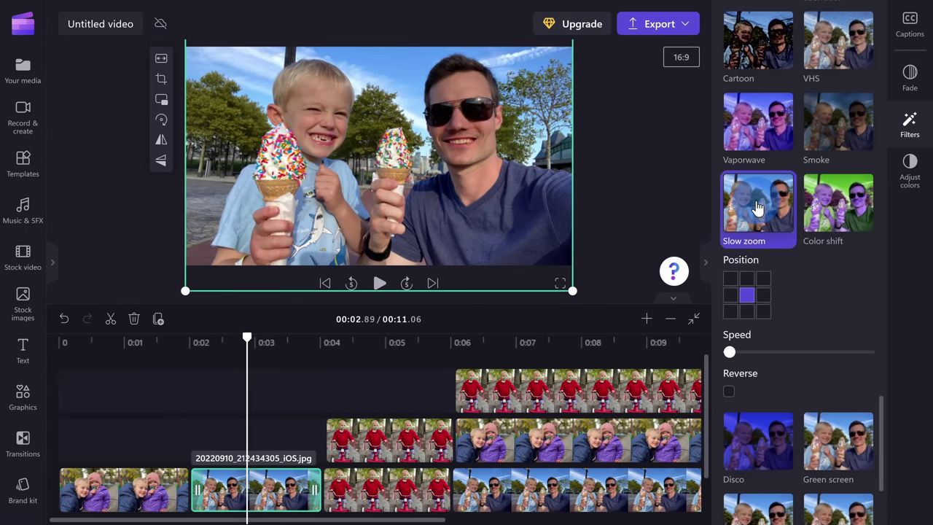
Anchor the slow zoom at top-centre and preview playback from 0:02.09.
{"action": "left_click", "coordinate": [763, 295]}
{"action": "left_click", "coordinate": [731, 299]}
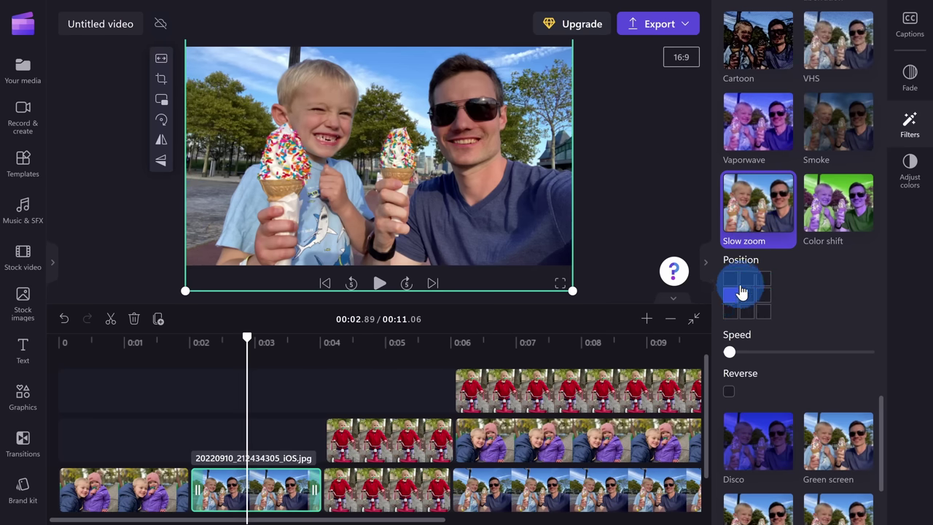
{"action": "left_click", "coordinate": [744, 278]}
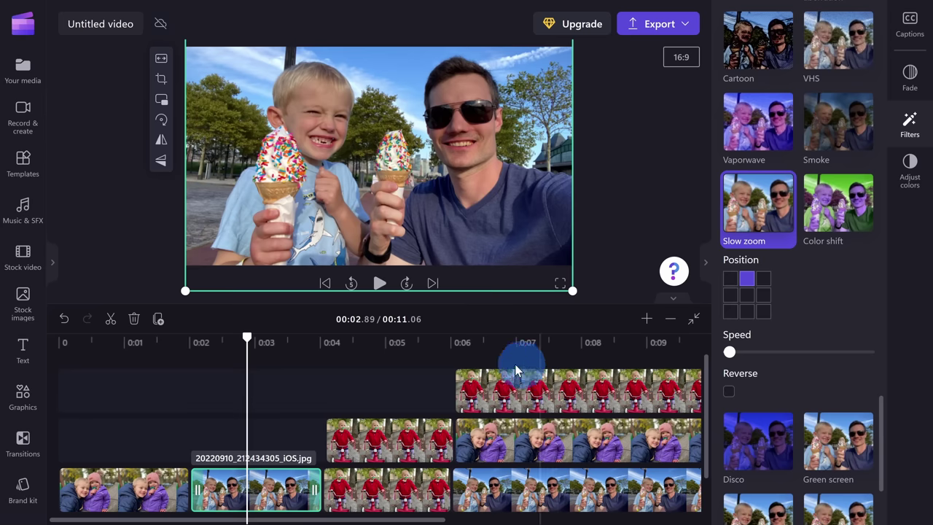
{"action": "left_click", "coordinate": [196, 346]}
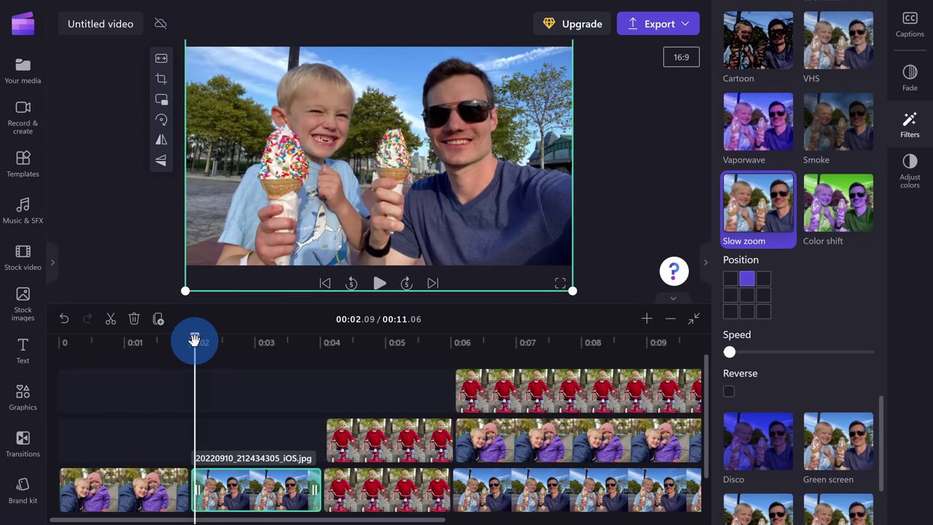
{"action": "key", "text": "space"}
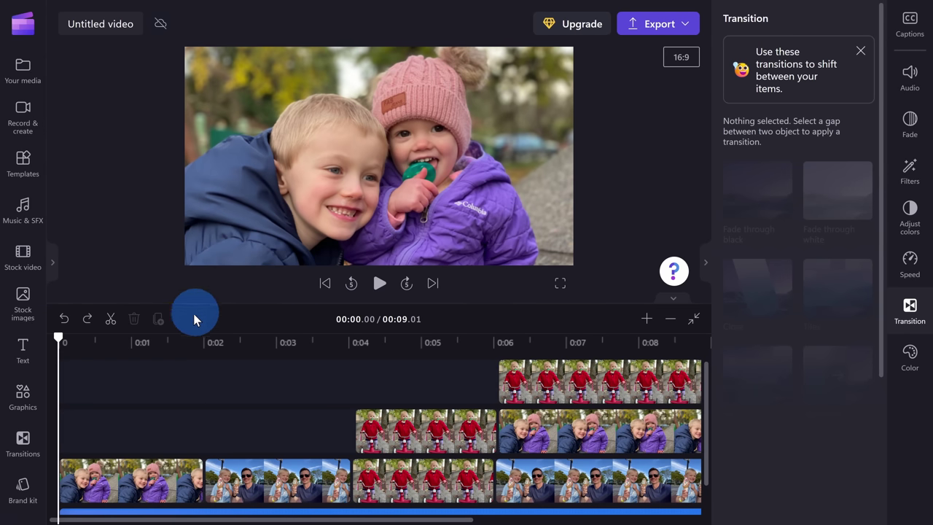
Place a Thirds transition between the kids photo and the ice-cream selfie.
{"action": "mouse_move", "coordinate": [113, 424]}
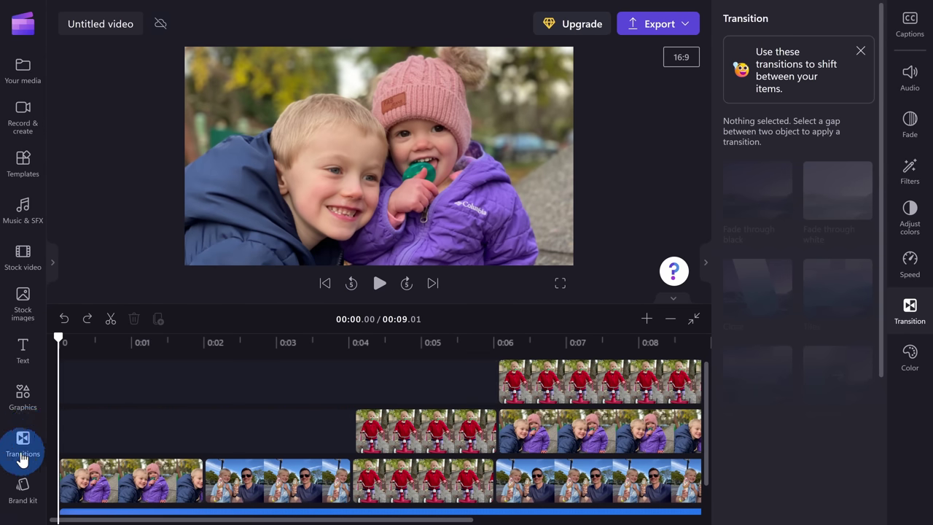
{"action": "left_click", "coordinate": [23, 440]}
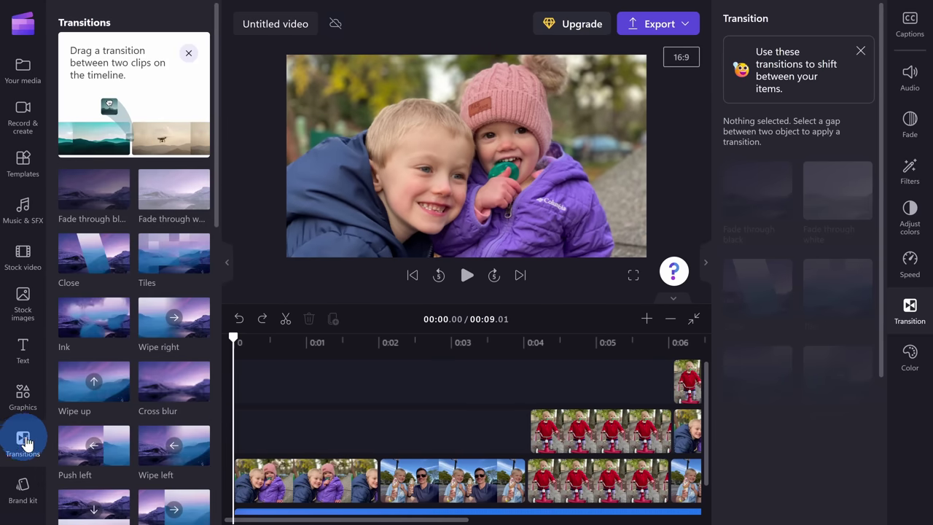
{"action": "scroll", "coordinate": [156, 183], "scroll_direction": "down", "scroll_amount": 2}
{"action": "scroll", "coordinate": [175, 244], "scroll_direction": "down", "scroll_amount": 8}
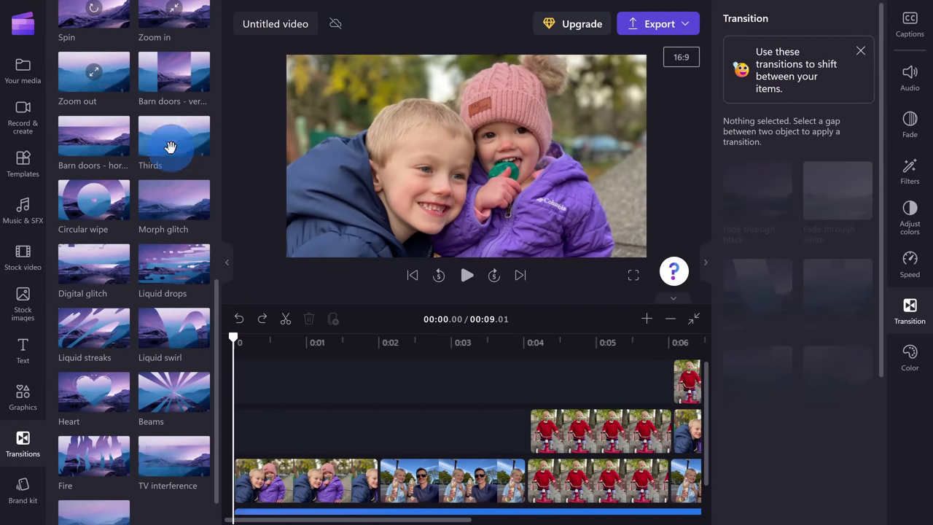
{"action": "left_click_drag", "start_coordinate": [173, 137], "coordinate": [378, 486]}
Preview the Thirds transition by playing from just before it.
{"action": "left_click", "coordinate": [333, 341]}
{"action": "key", "text": "space"}
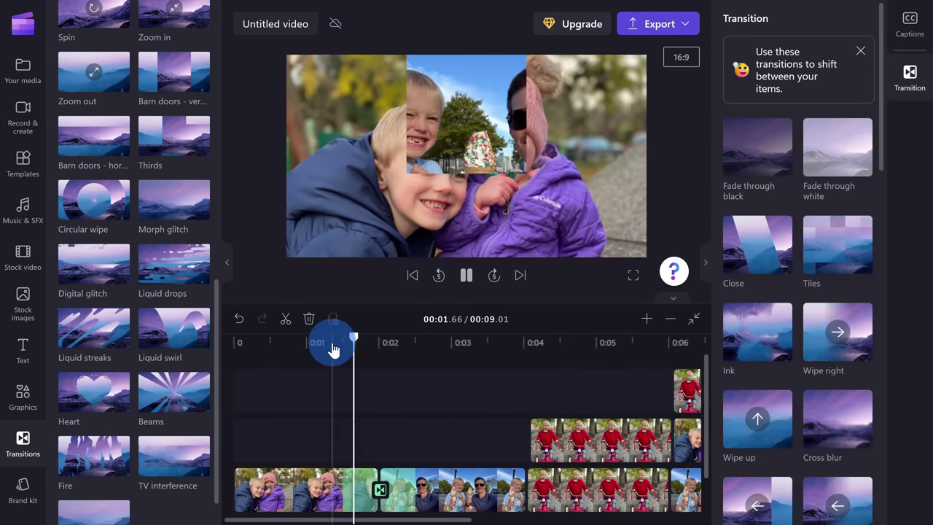
{"action": "key", "text": "space"}
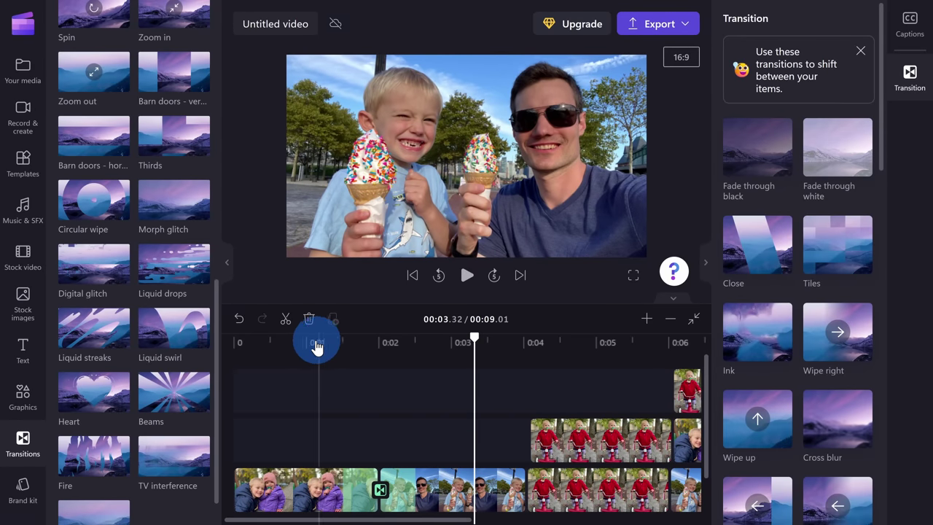
Add the Statement title to the start of the timeline for the 'My Family' heading.
{"action": "left_click", "coordinate": [22, 348]}
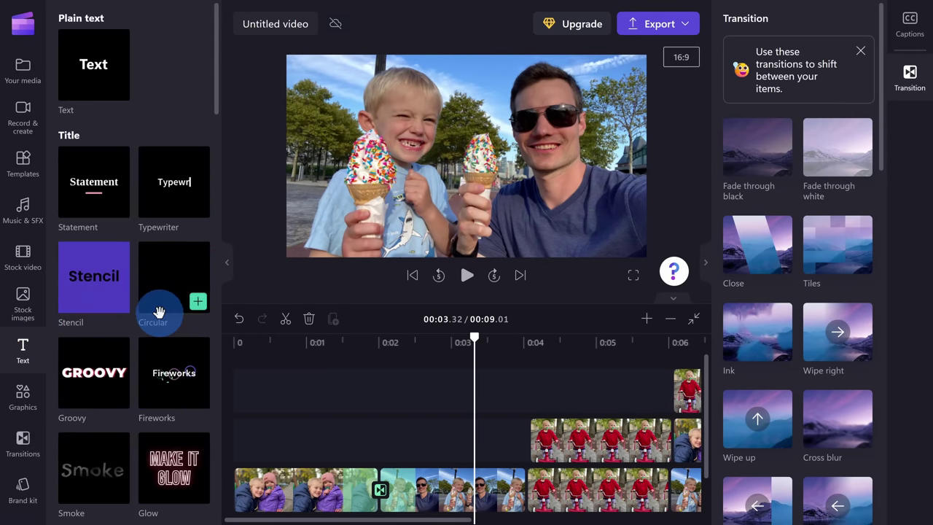
{"action": "scroll", "coordinate": [159, 312], "scroll_direction": "down", "scroll_amount": 5}
{"action": "scroll", "coordinate": [90, 364], "scroll_direction": "up", "scroll_amount": 5}
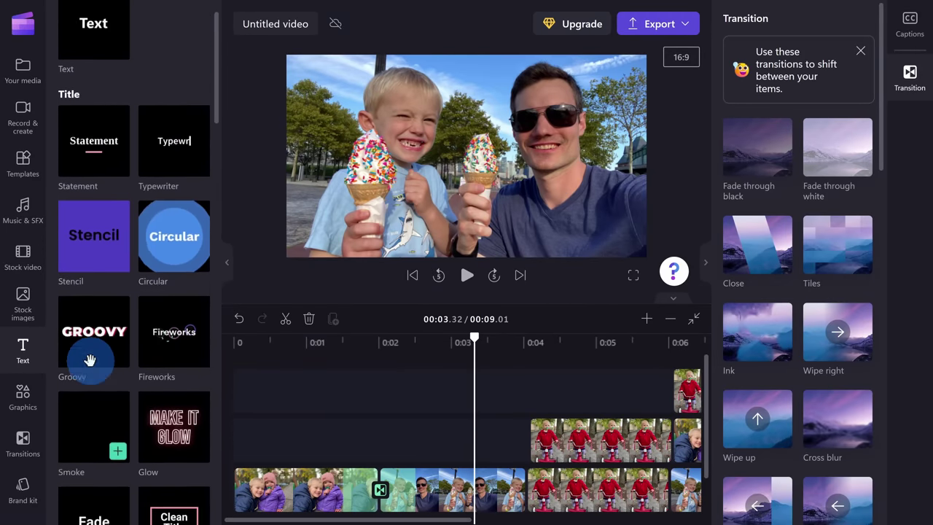
{"action": "scroll", "coordinate": [89, 360], "scroll_direction": "up", "scroll_amount": 1}
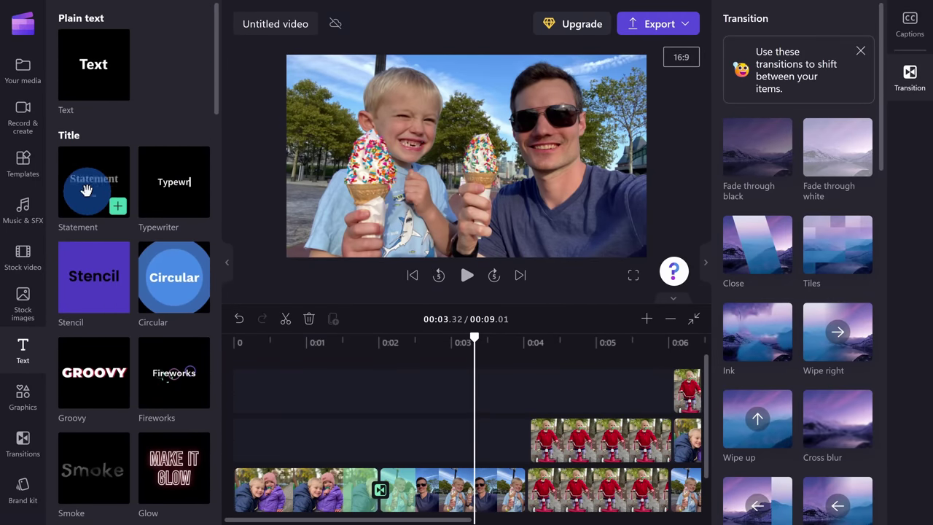
{"action": "left_click_drag", "start_coordinate": [87, 187], "coordinate": [258, 415]}
{"action": "left_click_drag", "start_coordinate": [332, 344], "coordinate": [495, 340]}
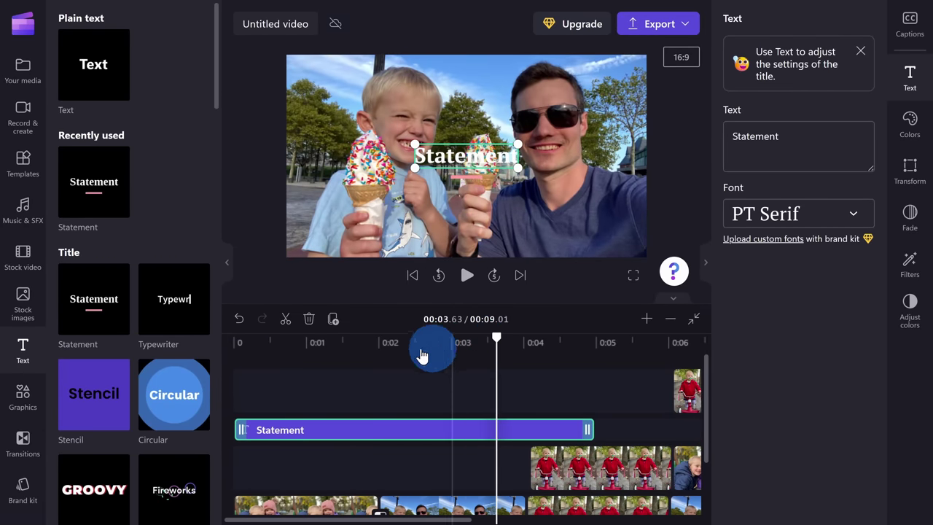
Browse all sticker categories in the Graphics collection.
{"action": "left_click", "coordinate": [22, 397]}
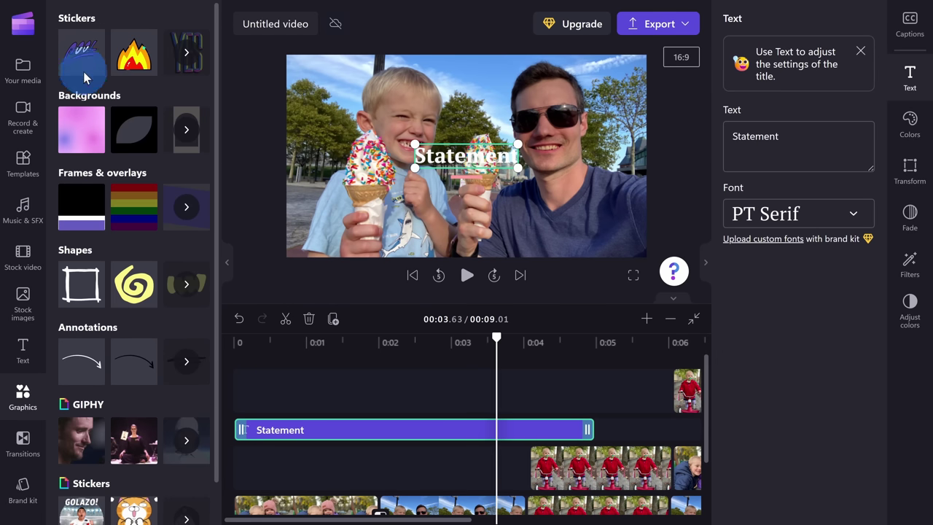
{"action": "left_click", "coordinate": [185, 50]}
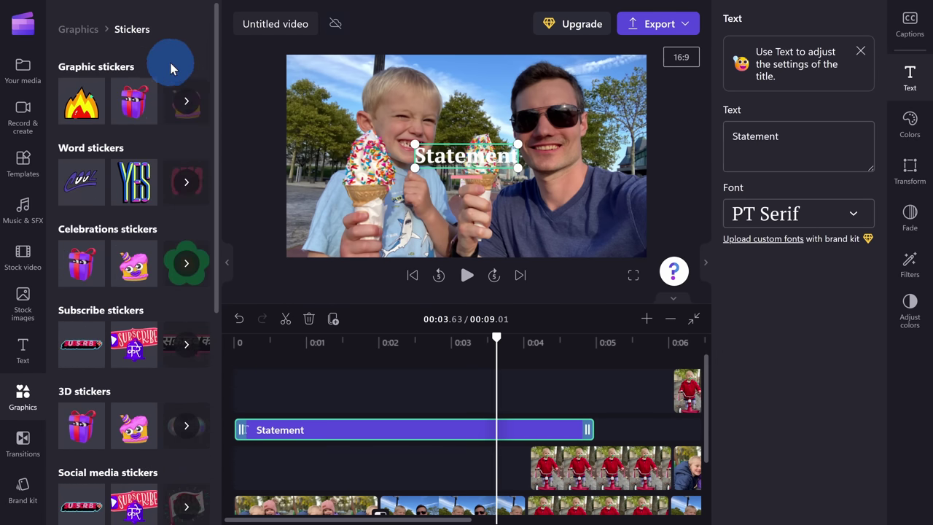
{"action": "scroll", "coordinate": [151, 122], "scroll_direction": "down", "scroll_amount": 1}
{"action": "scroll", "coordinate": [142, 117], "scroll_direction": "down", "scroll_amount": 1}
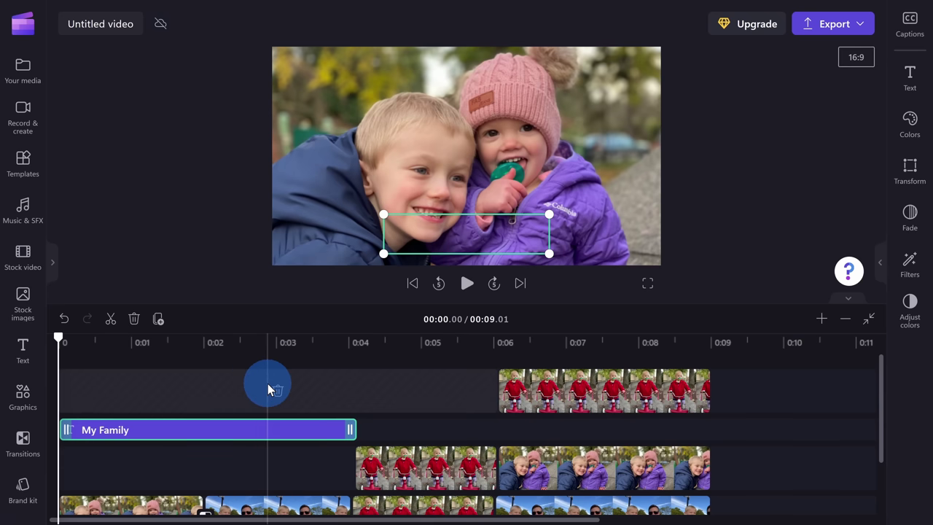
Set the playhead to 00:05.19 and start exporting the video.
{"action": "left_click", "coordinate": [435, 429]}
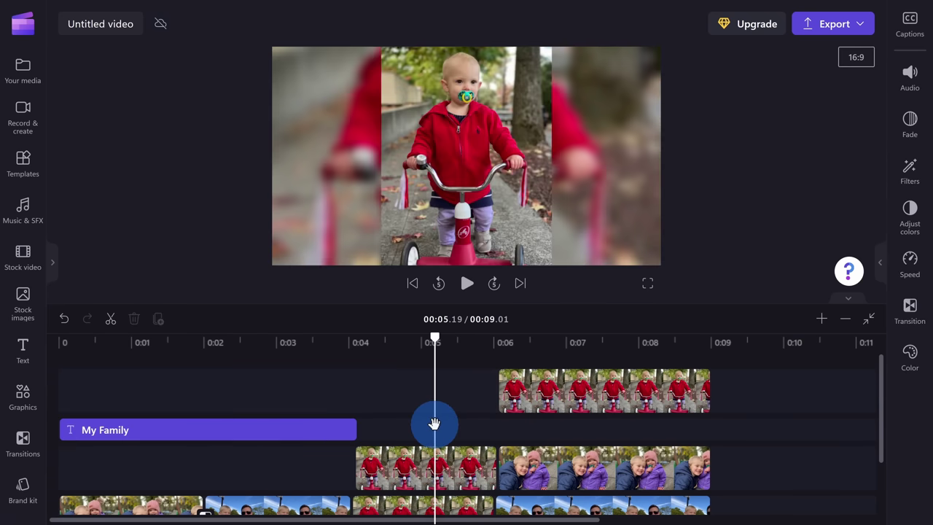
{"action": "left_click", "coordinate": [847, 27]}
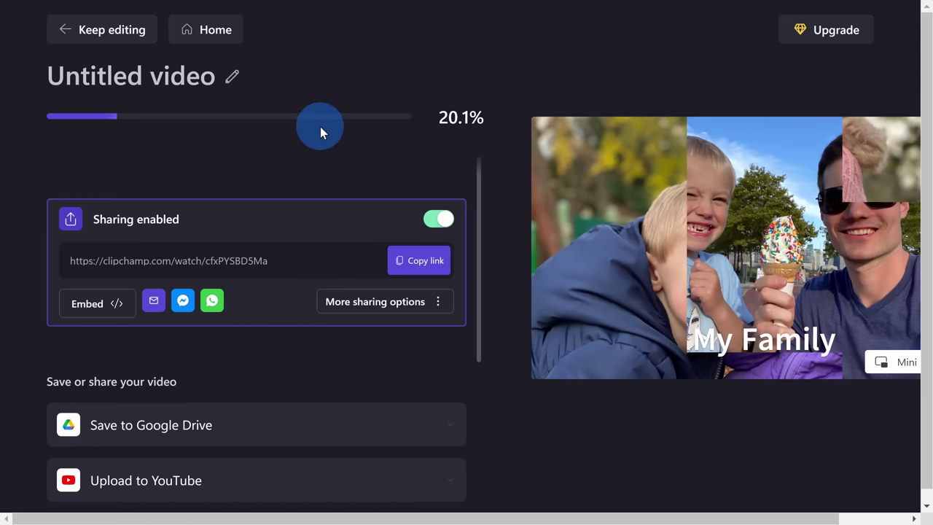
Download the exported video as Untitled video (3).mp4 and copy its share link.
{"action": "left_click", "coordinate": [454, 135]}
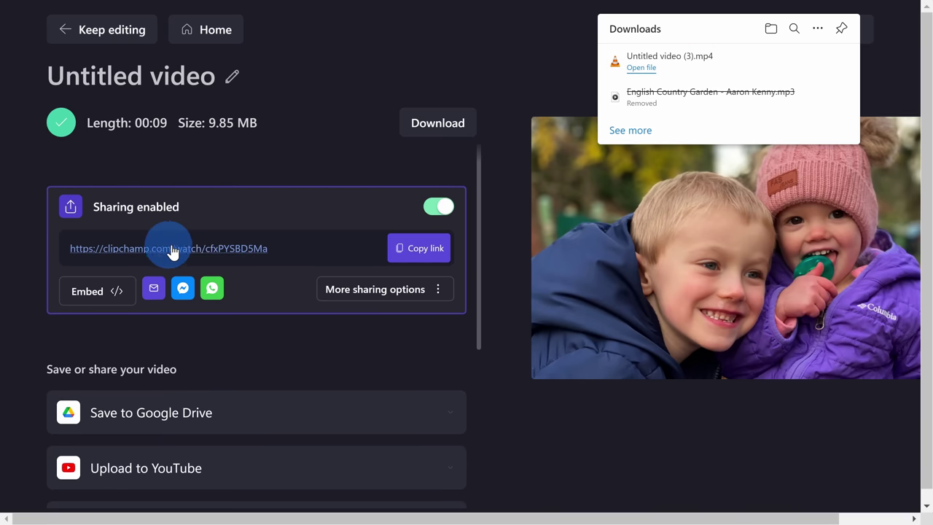
{"action": "left_click", "coordinate": [408, 252]}
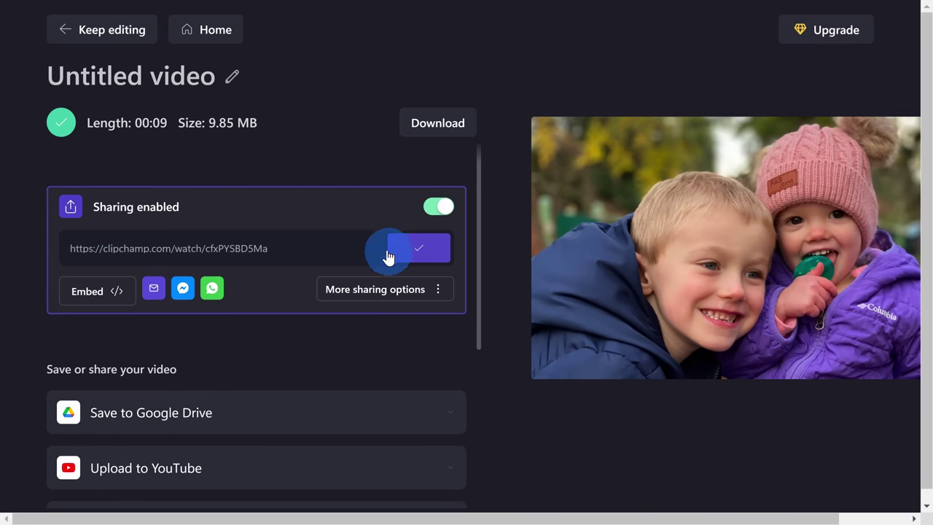